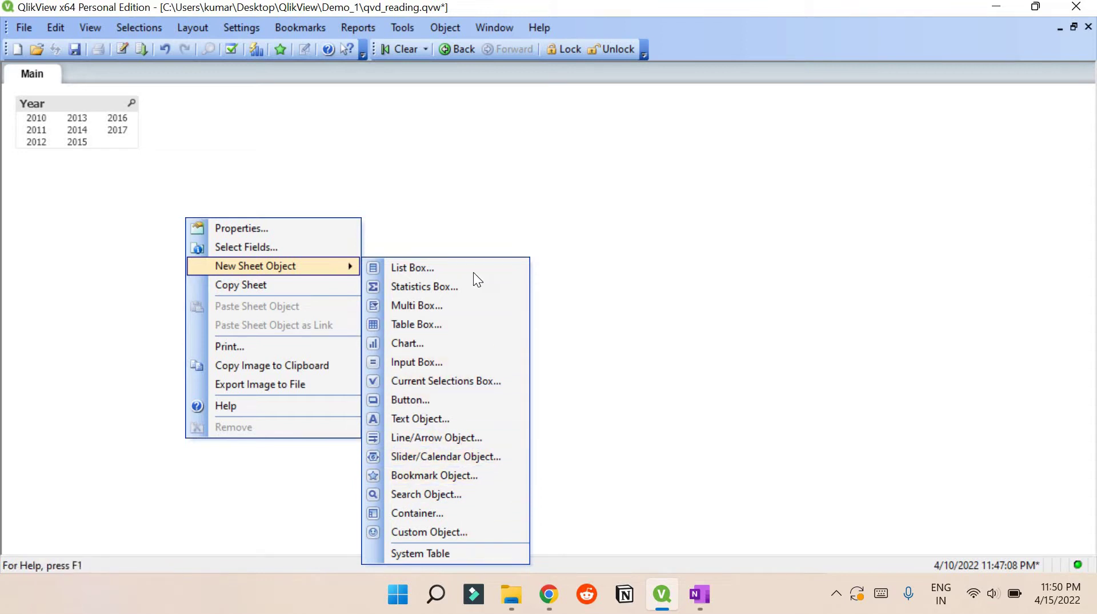
Create a statistics box for the Total Profit field with the default functions and place it just below the Year list box
left_click(430, 286)
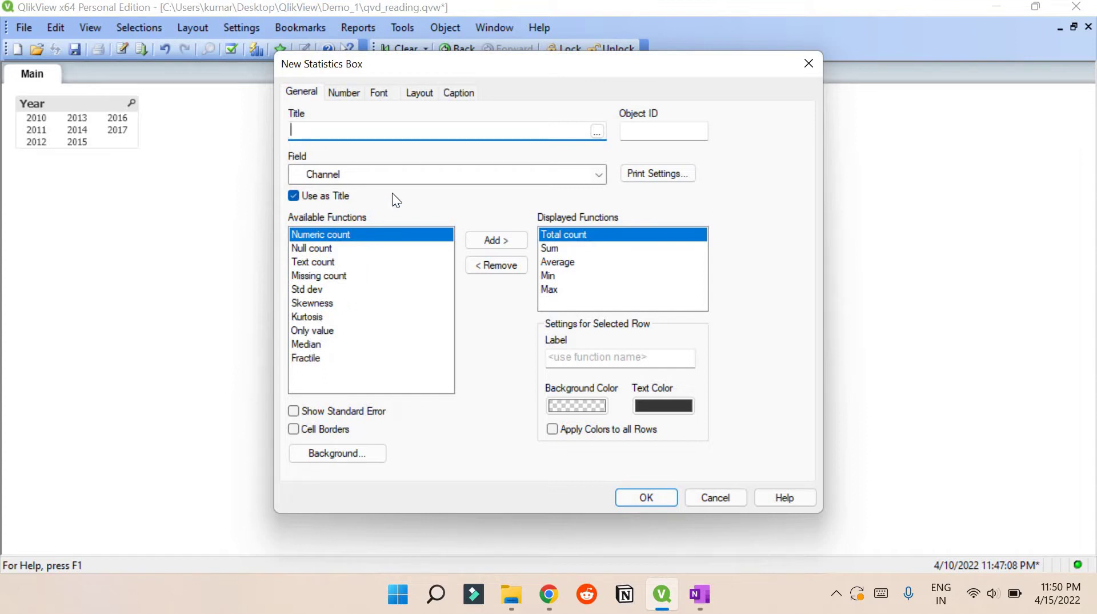
left_click(397, 177)
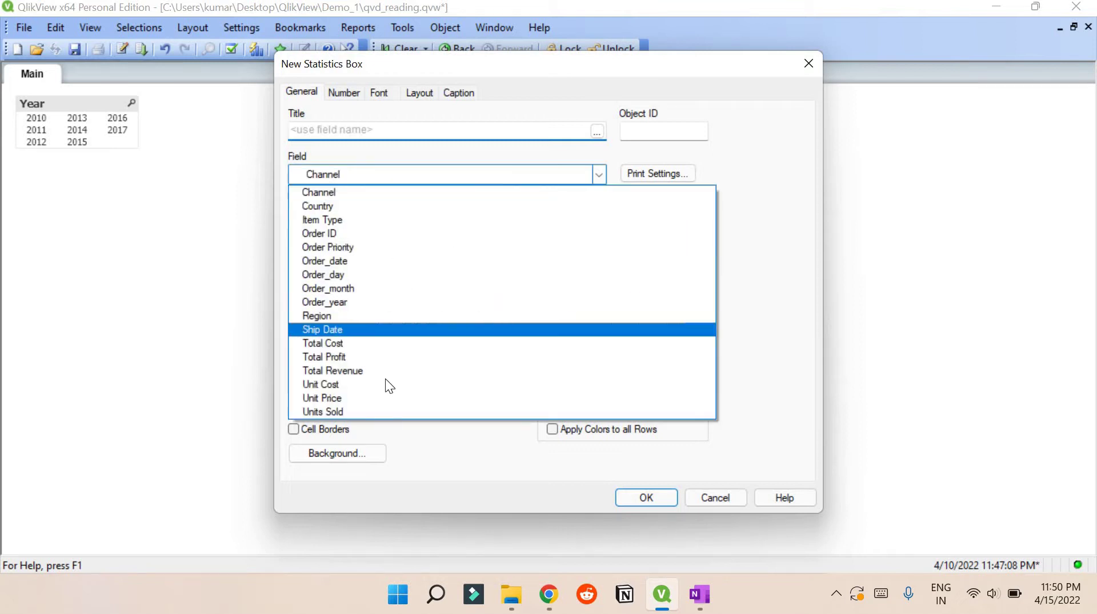
left_click(350, 358)
left_click(649, 497)
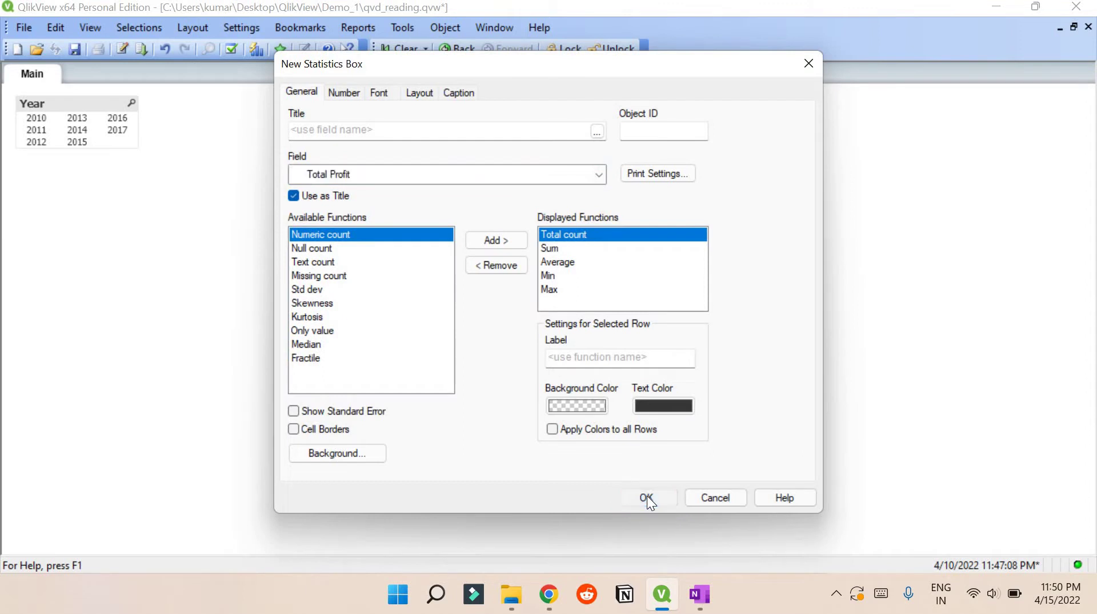
left_click_drag(286, 224, 92, 172)
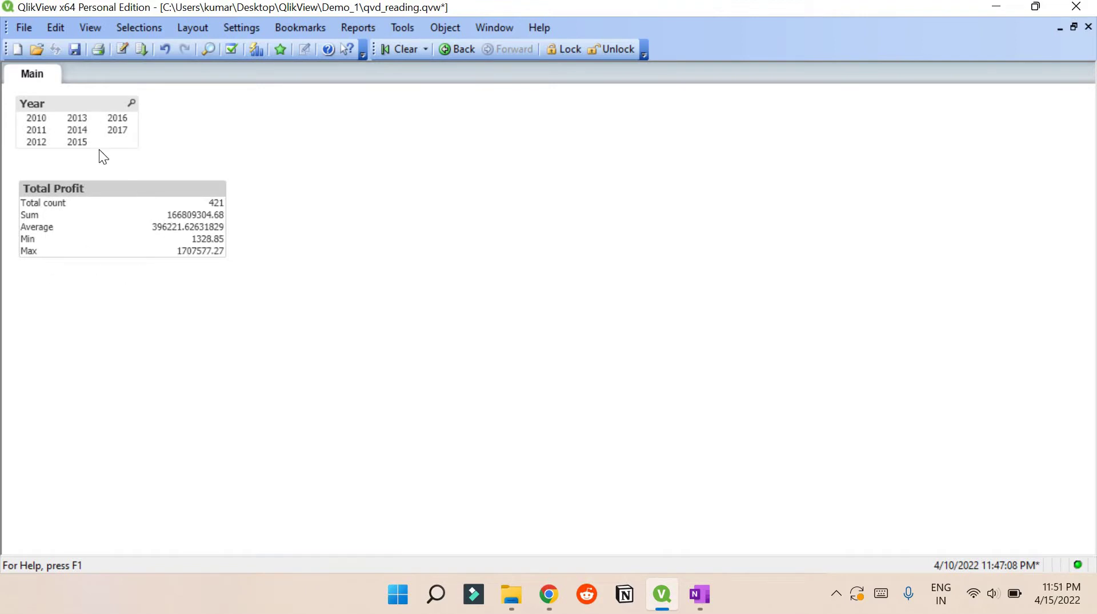
left_click_drag(98, 189, 92, 146)
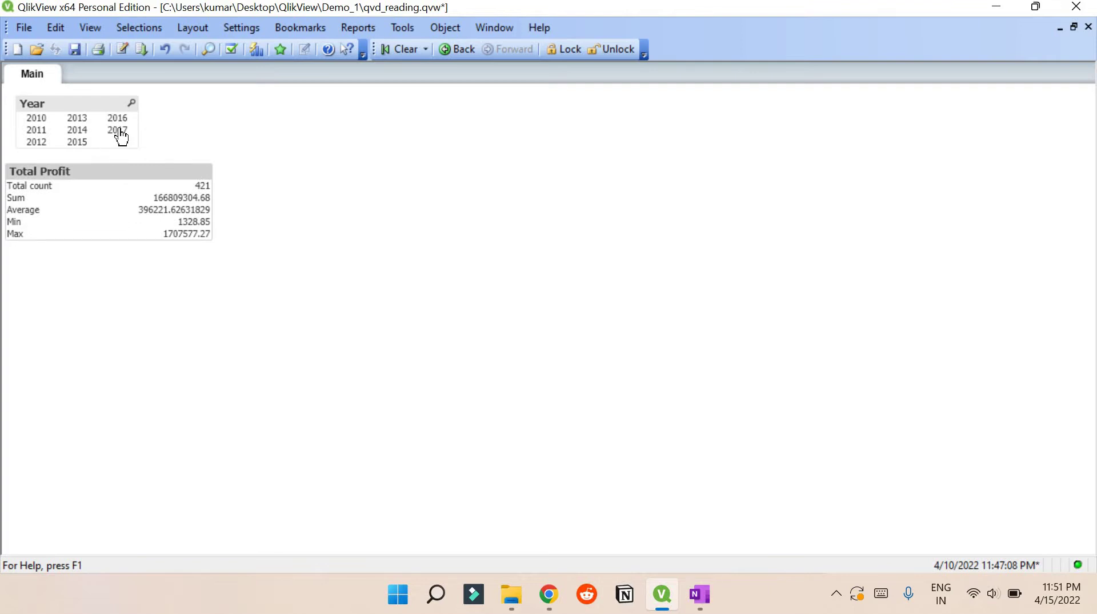
Filter the Total Profit statistics by 2017, 2016 and 2013 in turn, and finally by 2016 and 2017 together
left_click(120, 130)
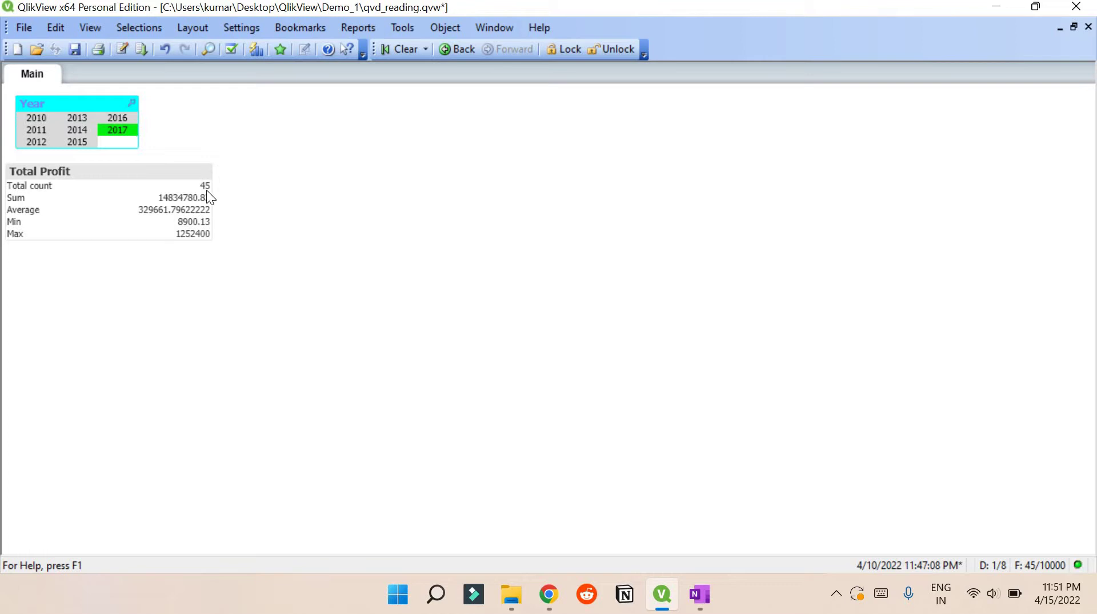
left_click(125, 120)
left_click(79, 122)
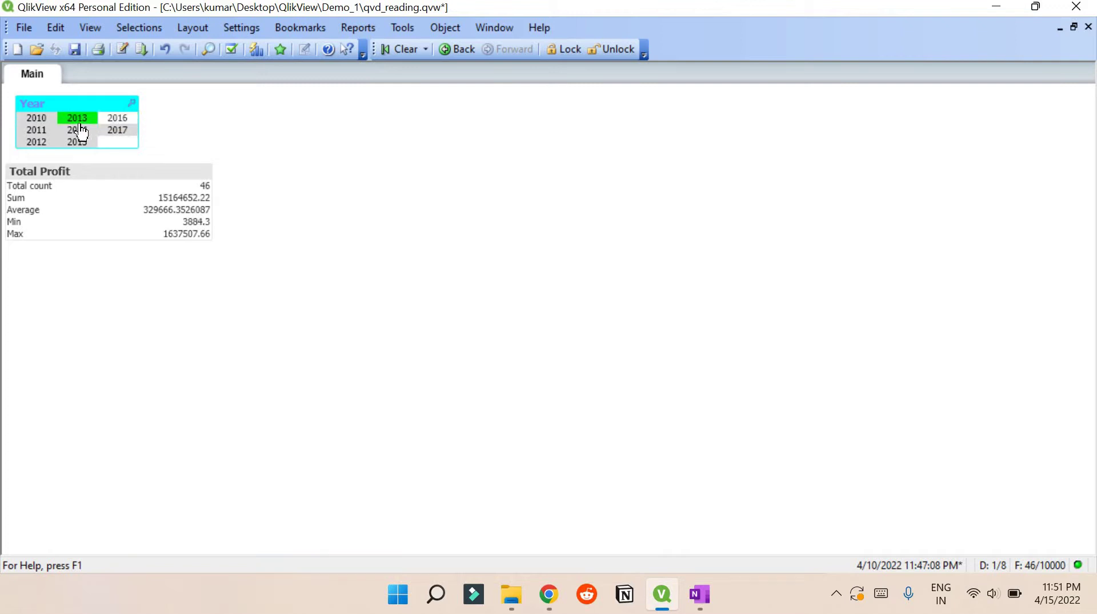
left_click(126, 120)
left_click(125, 131, "ctrl")
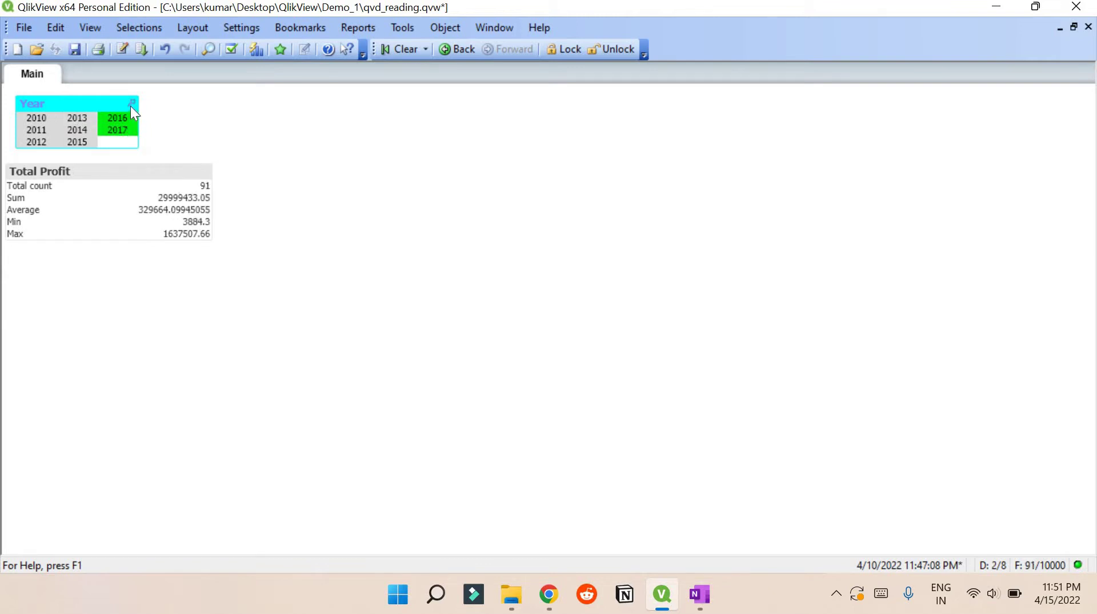
Replace the combined year selection with 2017 alone, and clear all selections in the document
left_click(178, 129)
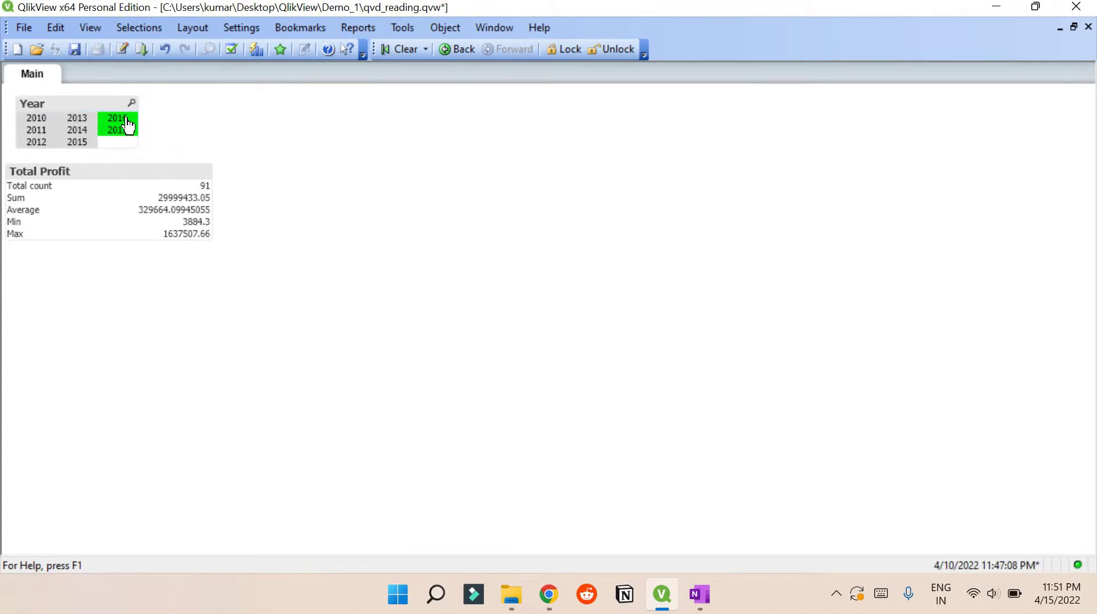
left_click(127, 120)
left_click(127, 120)
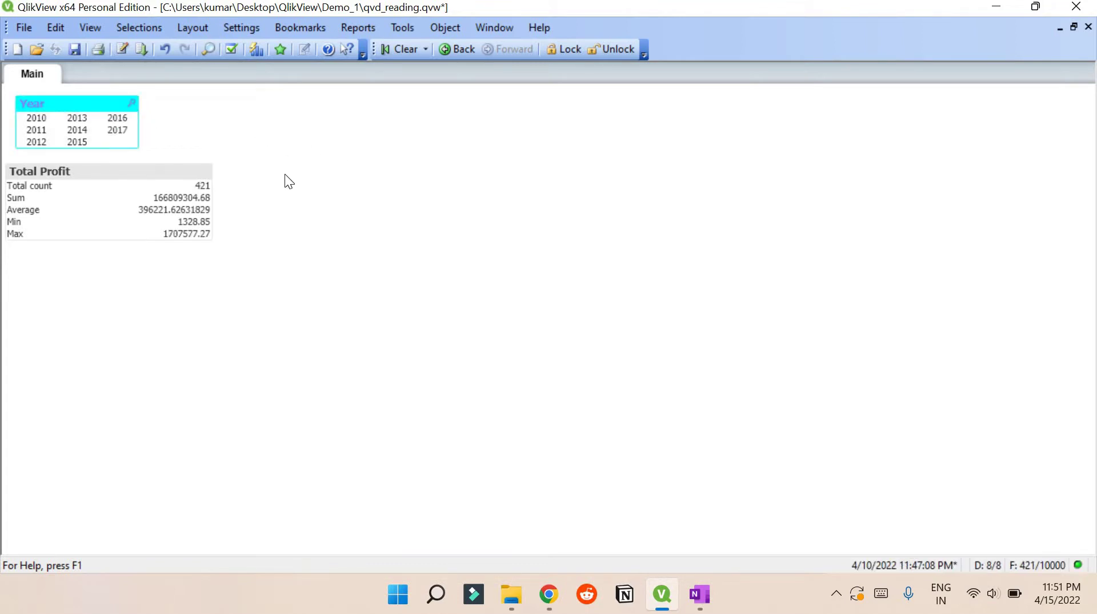
left_click(126, 134)
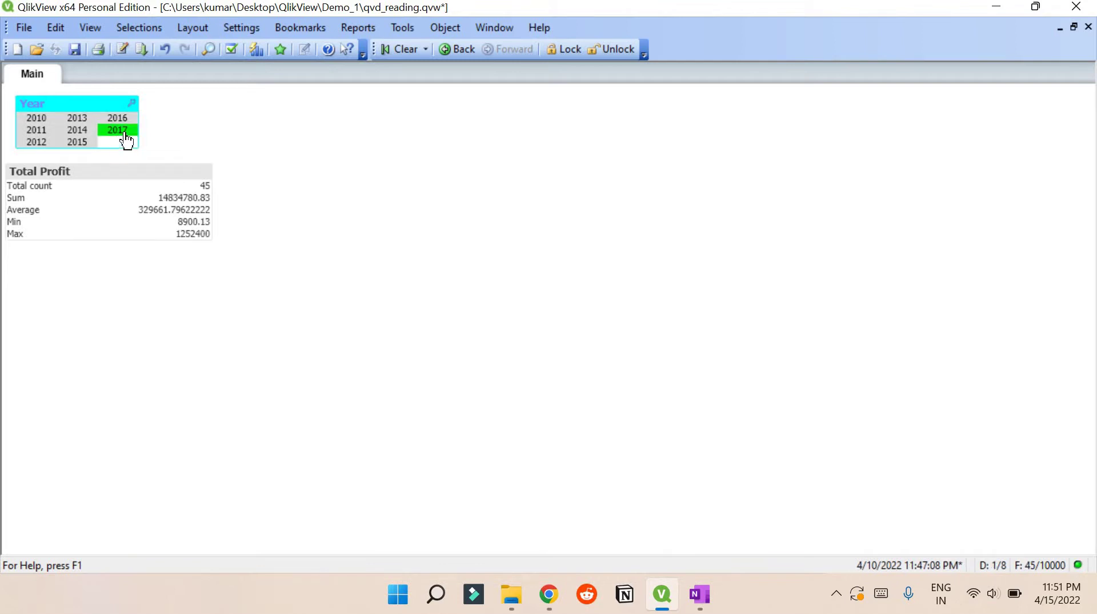
left_click(398, 59)
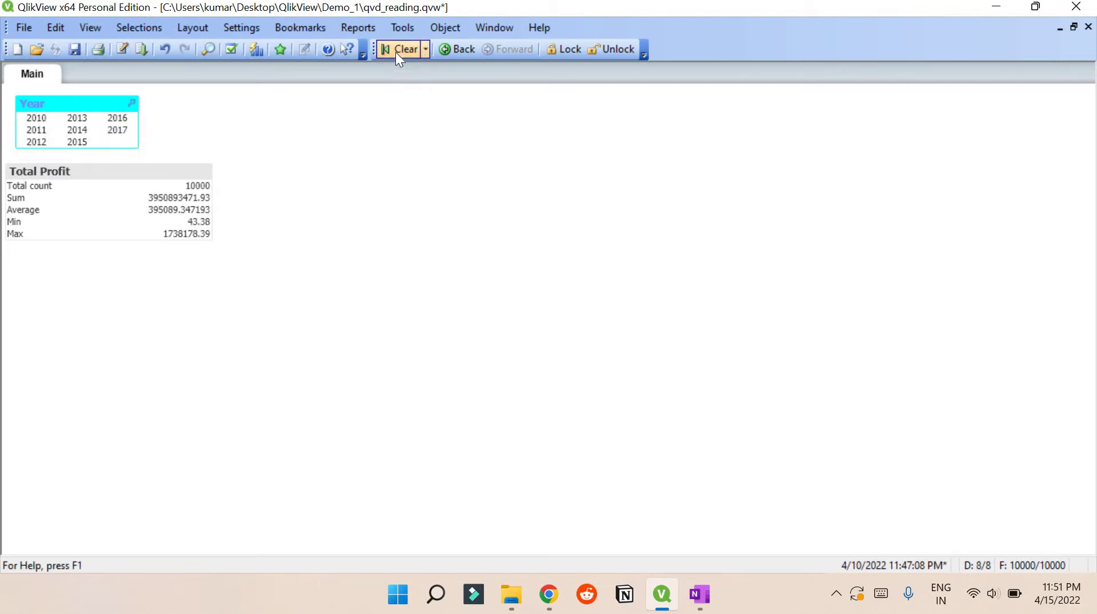
Create a multi box with the fields Channel, Order_month and Order_date, and place it beside the Year list box
right_click(358, 185)
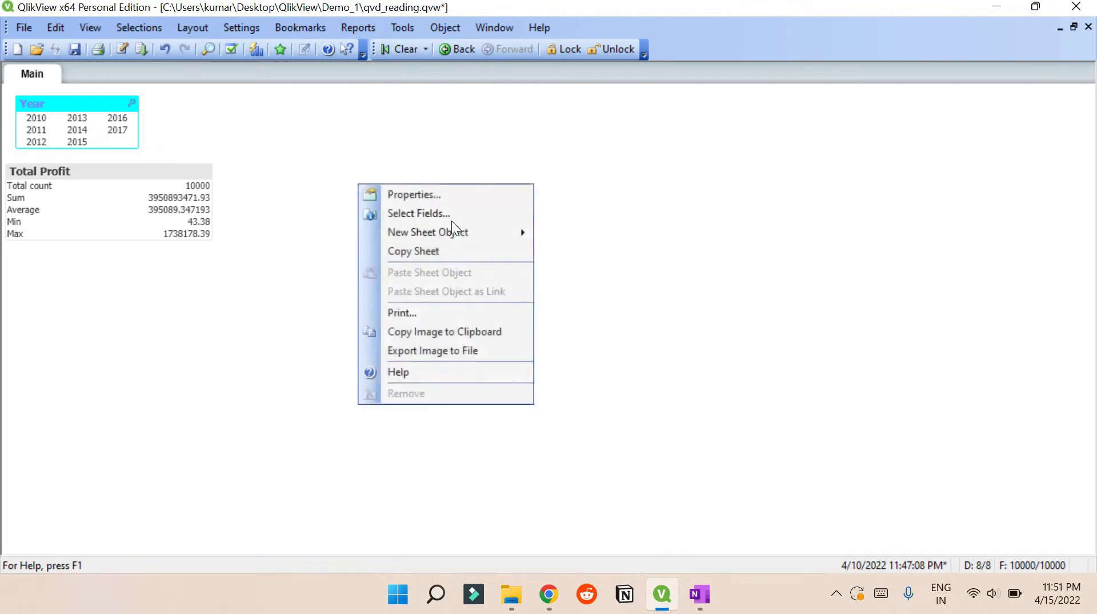
mouse_move(467, 230)
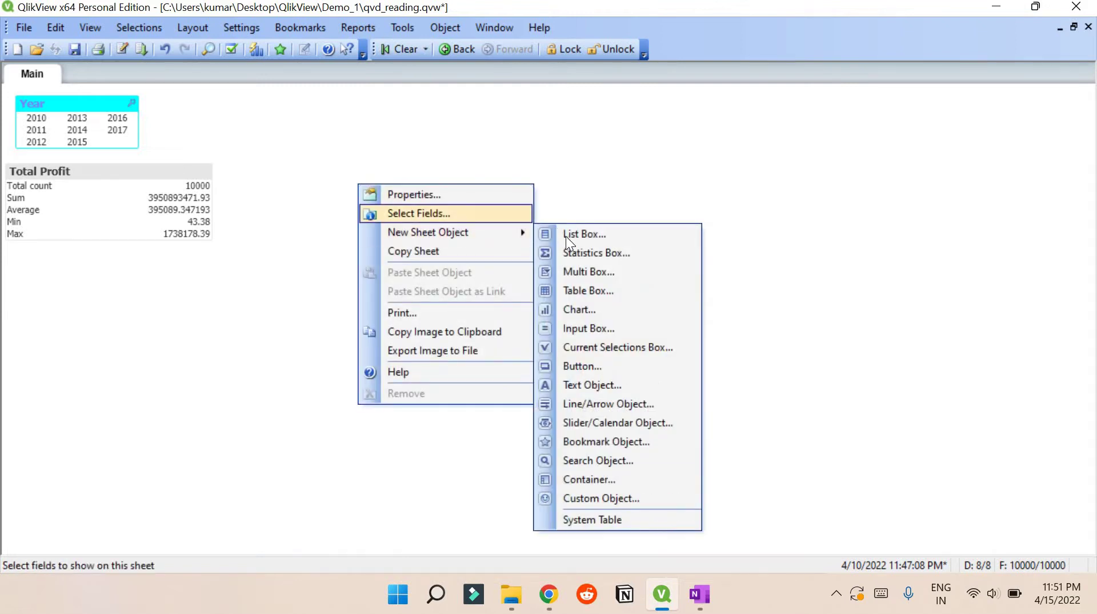
left_click(575, 269)
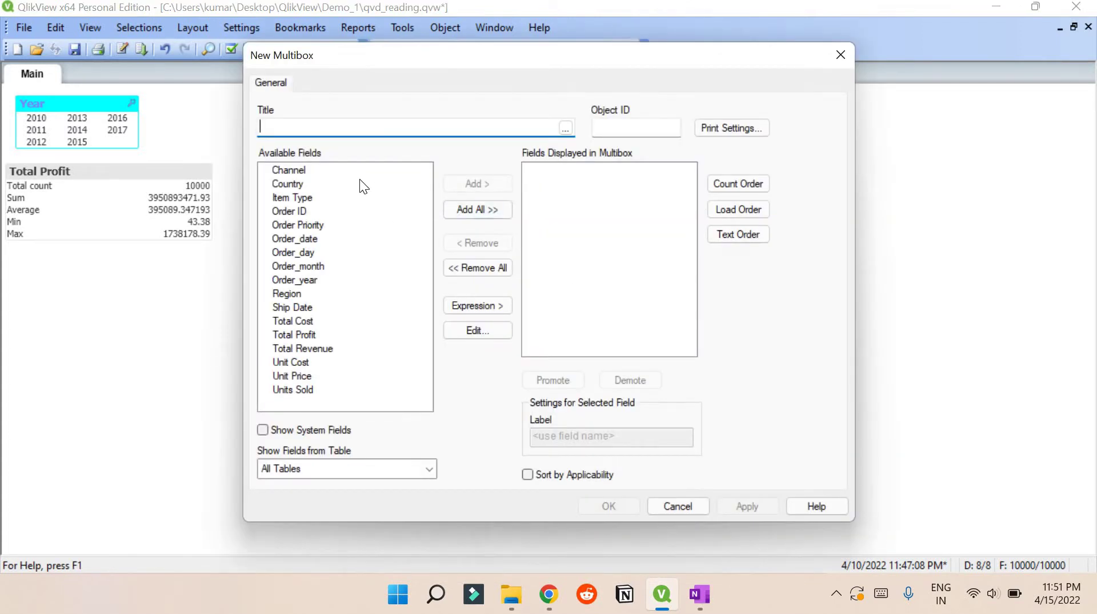
left_click(285, 171)
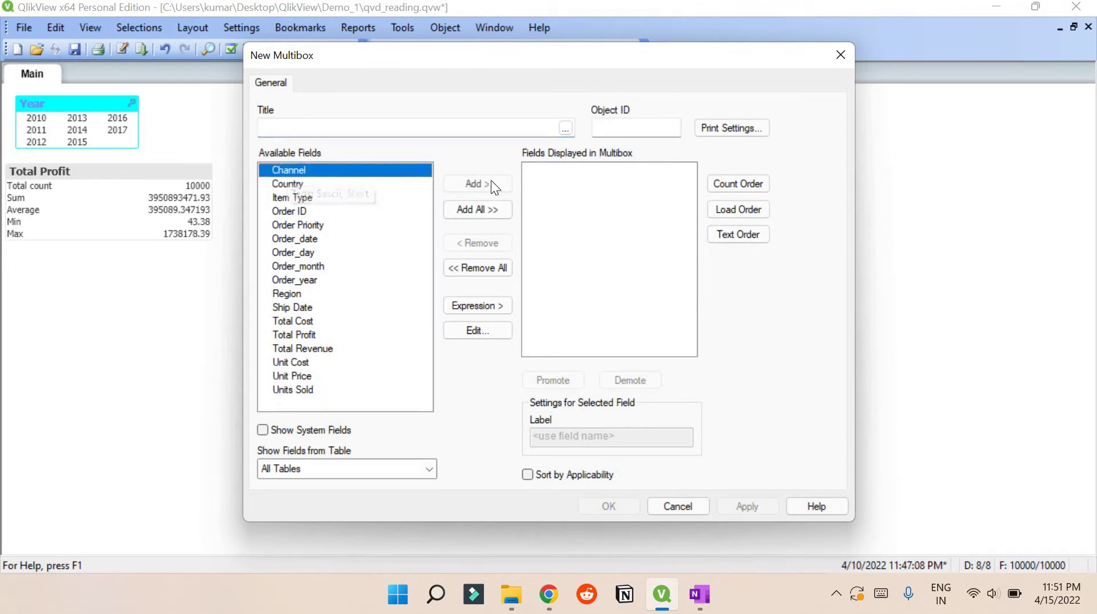
left_click(492, 182)
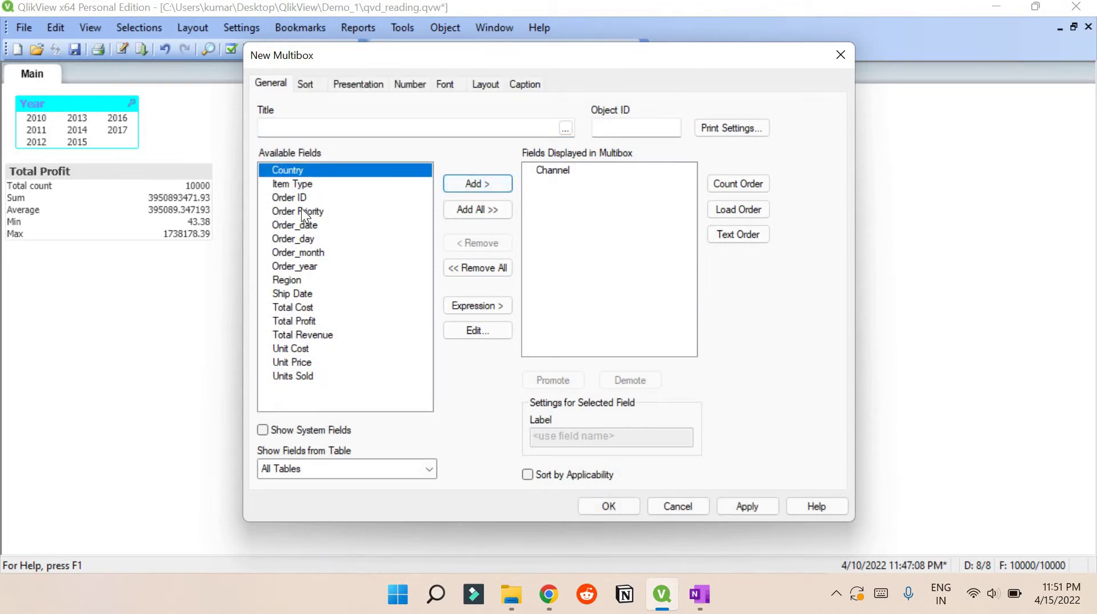
left_click(337, 251)
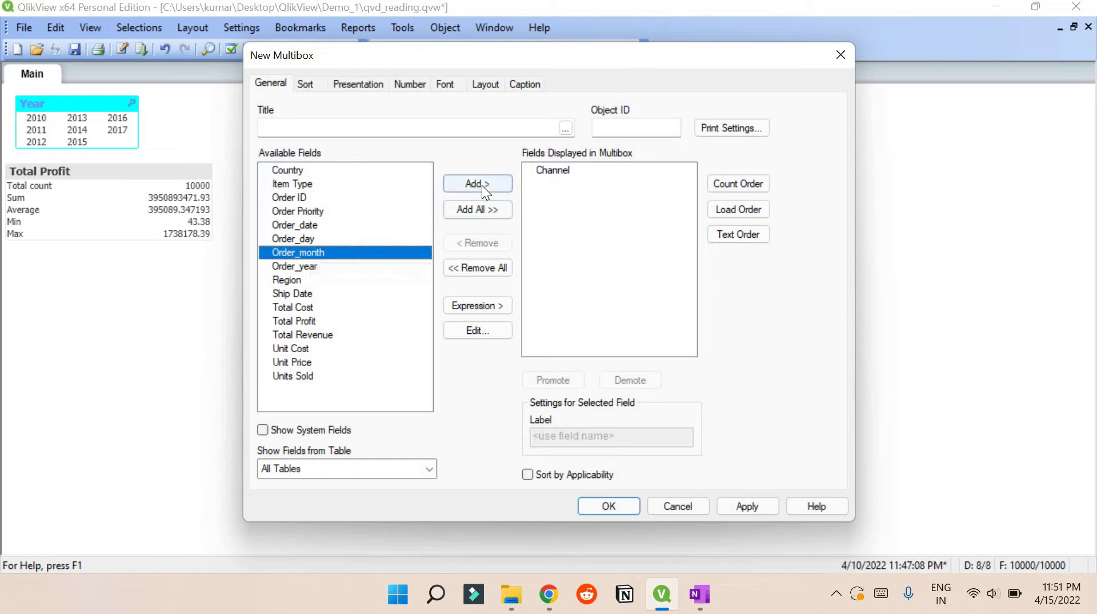
left_click(482, 184)
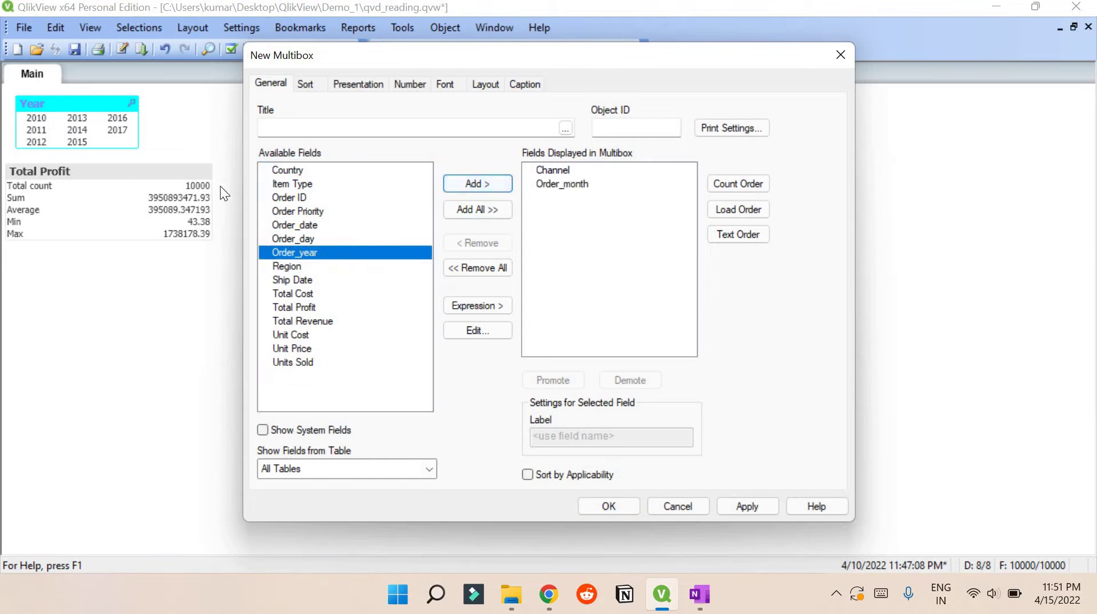
key("Up")
key("Up")
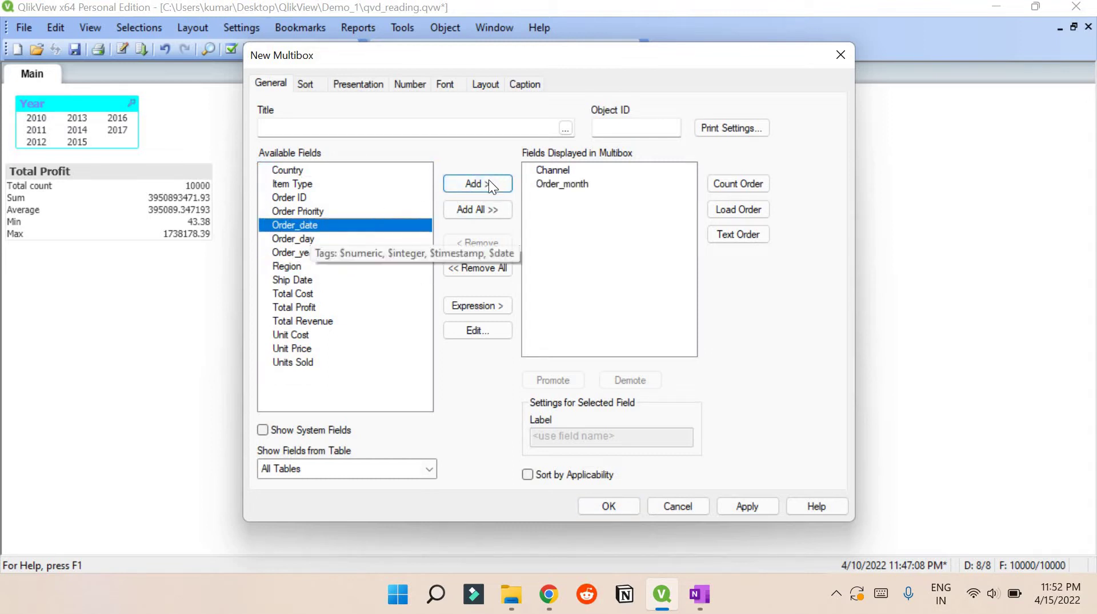
key("Return")
left_click(619, 512)
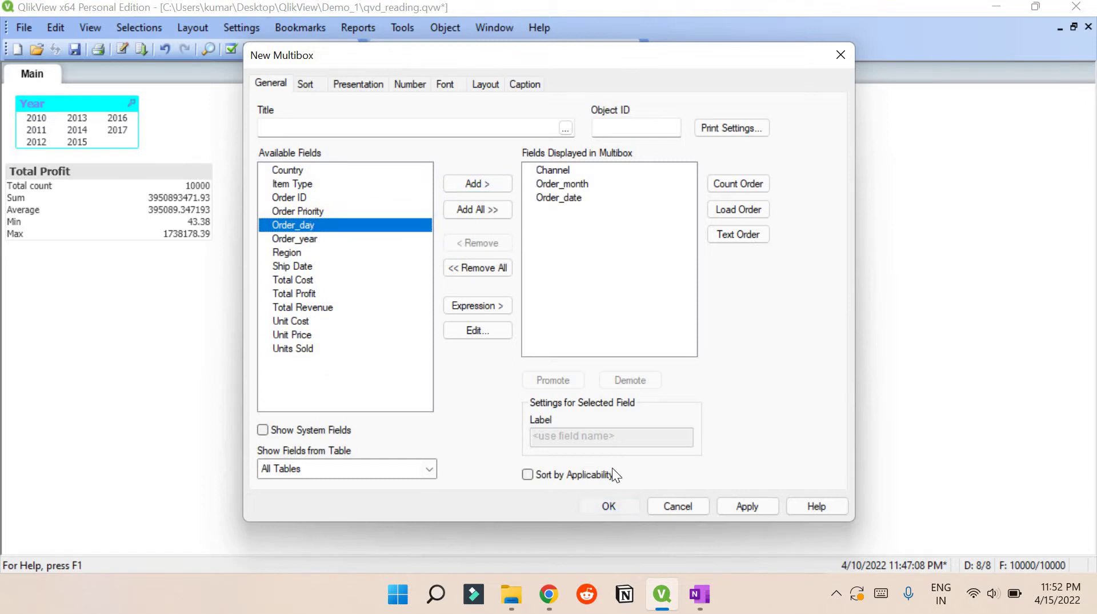
left_click_drag(421, 190, 274, 100)
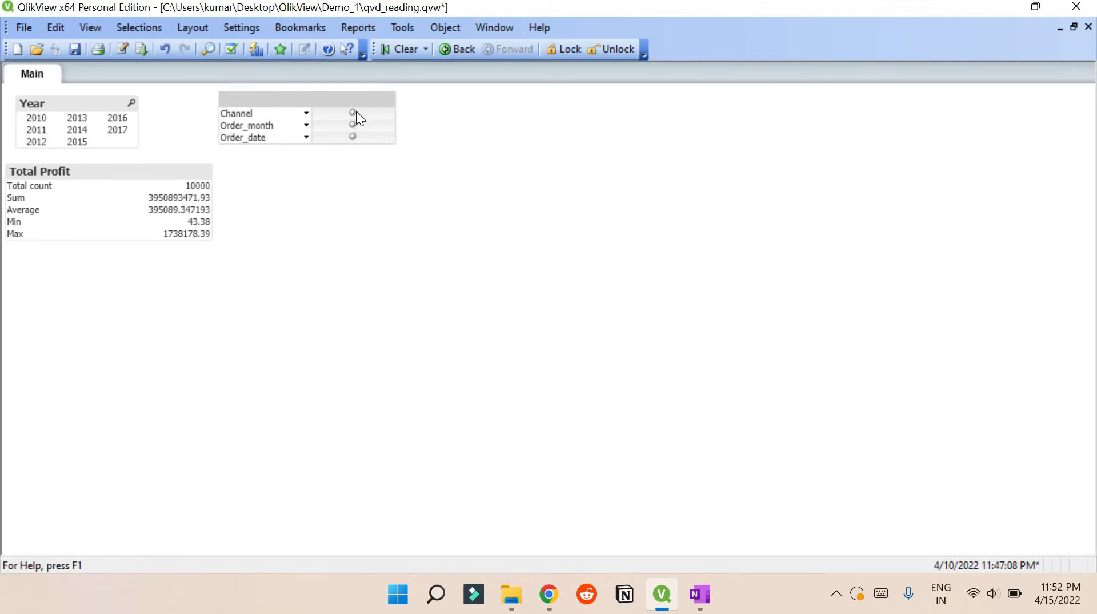
Filter through the multi box by Channel Offline, Order_month Jul and Order_date 7/10/2010, and clear all selections
left_click(307, 113)
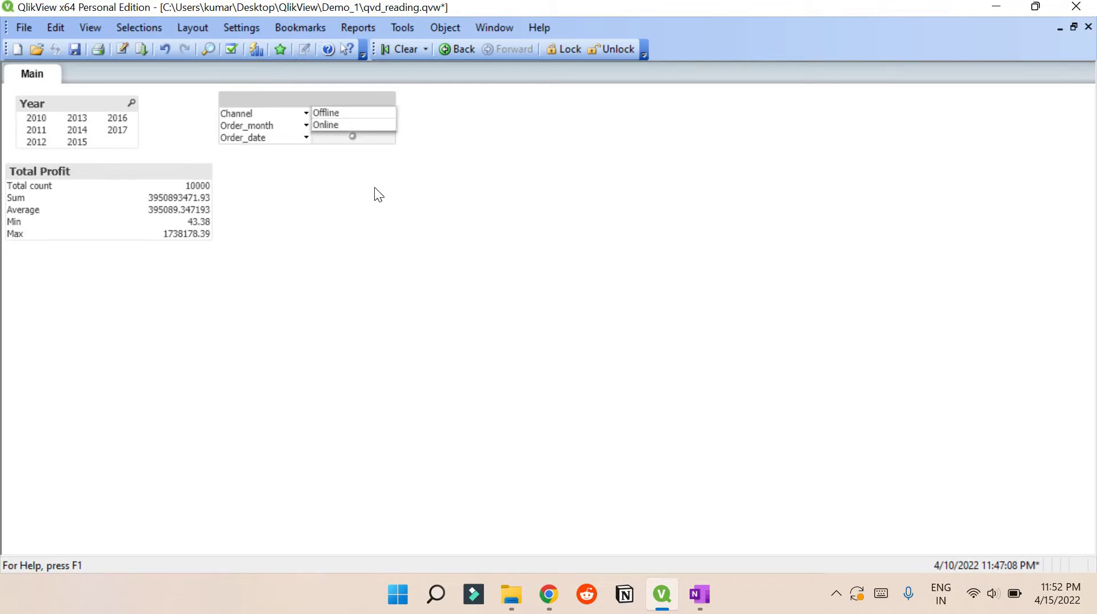
left_click(350, 116)
left_click(337, 113)
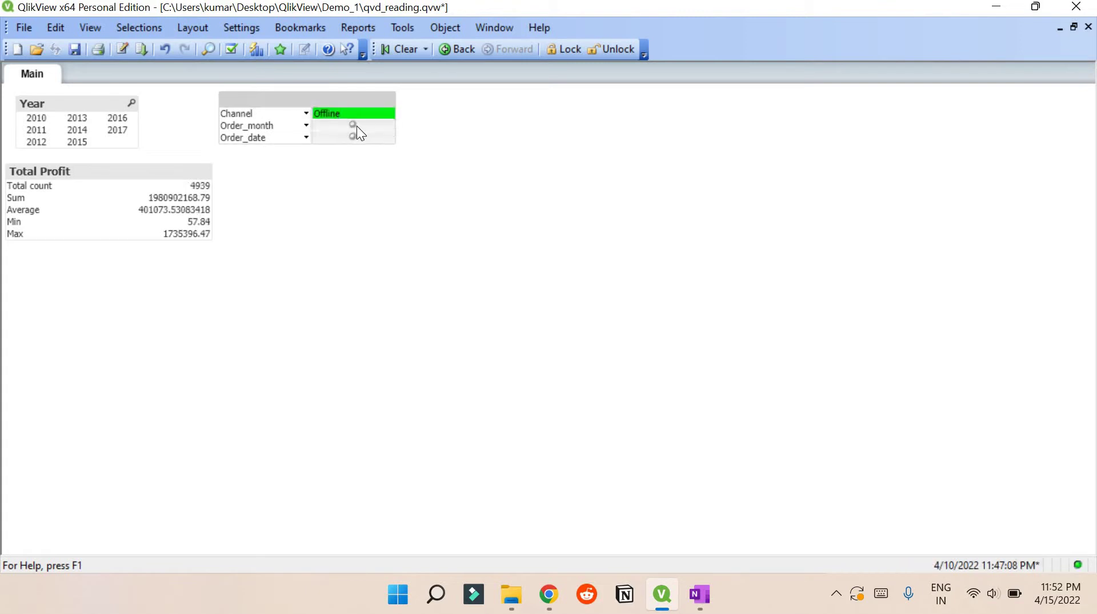
left_click(355, 126)
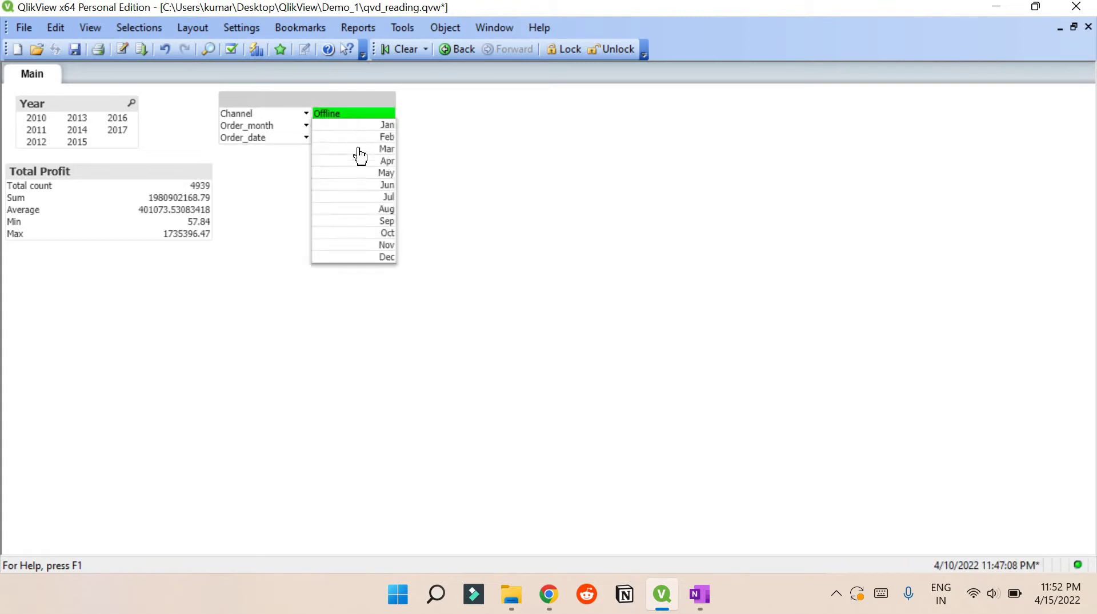
left_click(370, 198)
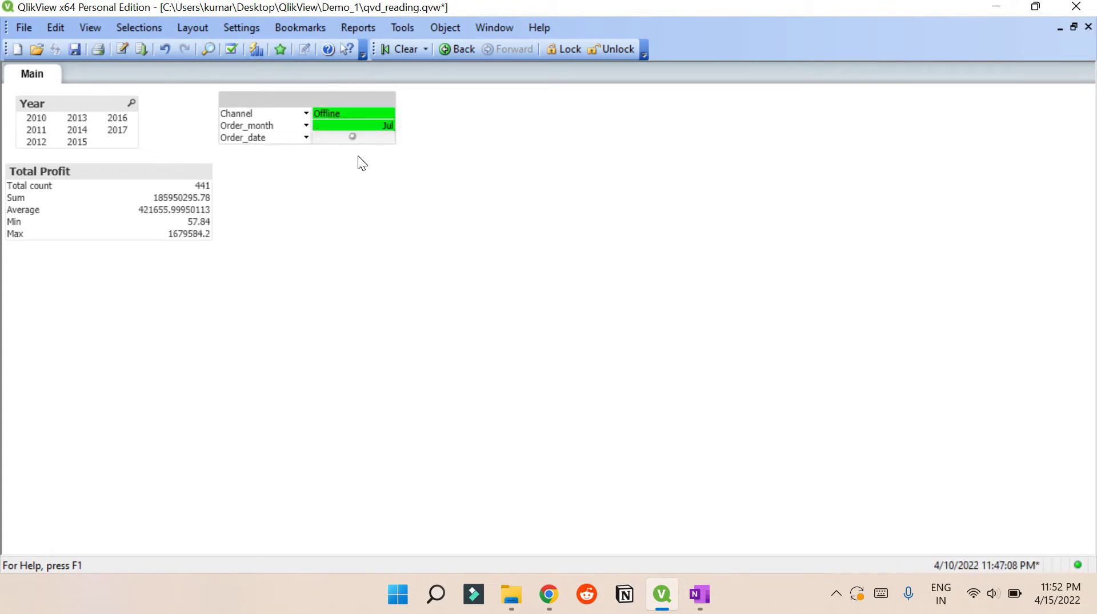
left_click(348, 135)
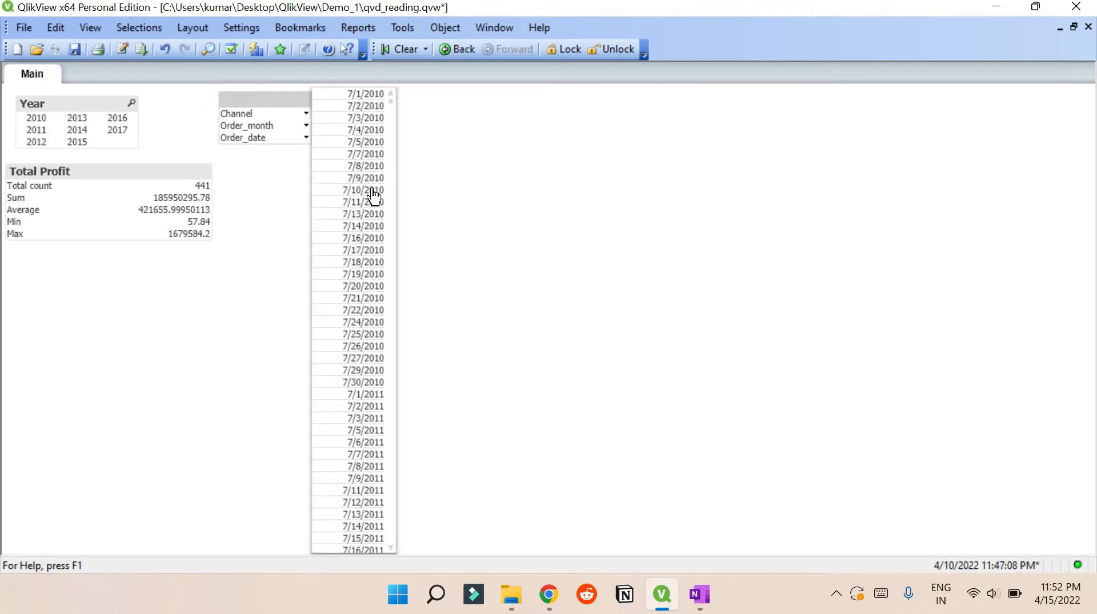
left_click(371, 189)
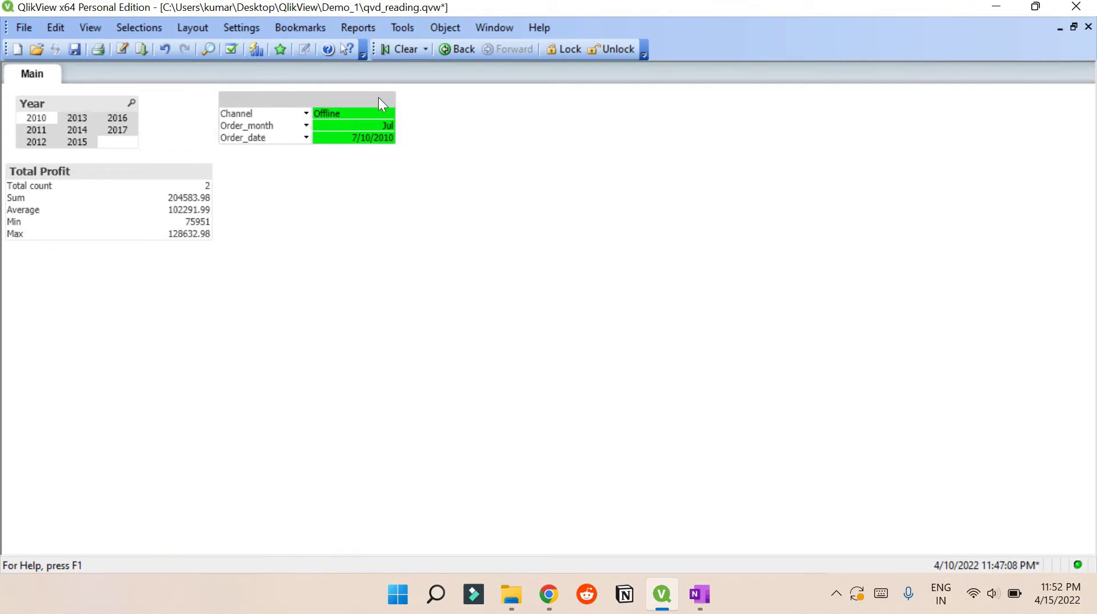
left_click(402, 50)
Create an untitled table box on the Main sheet that displays all available fields, from Channel through Units Sold
right_click(366, 208)
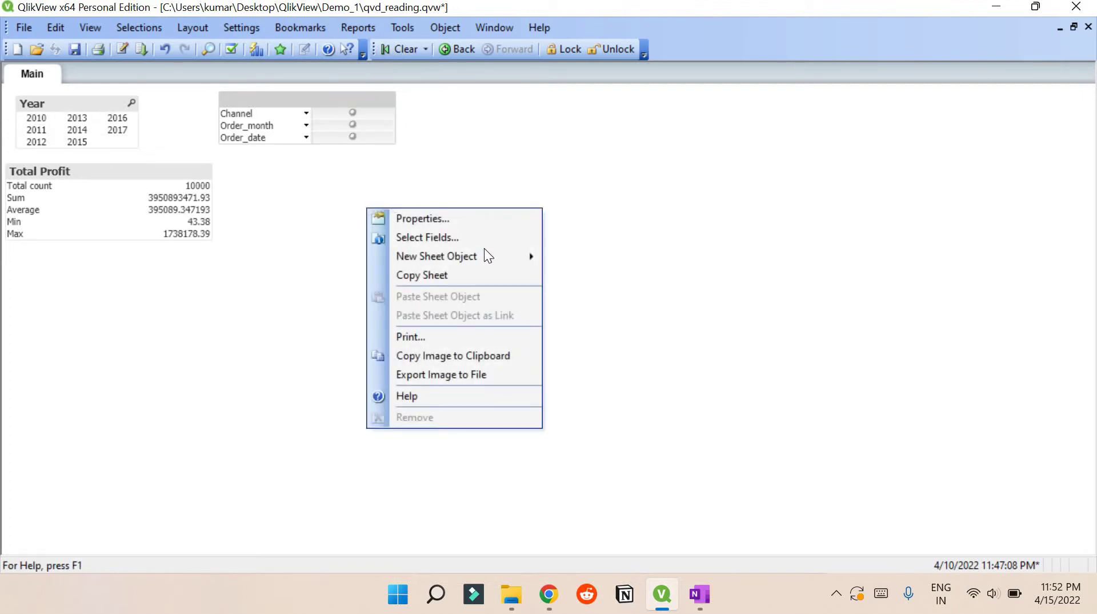
mouse_move(484, 251)
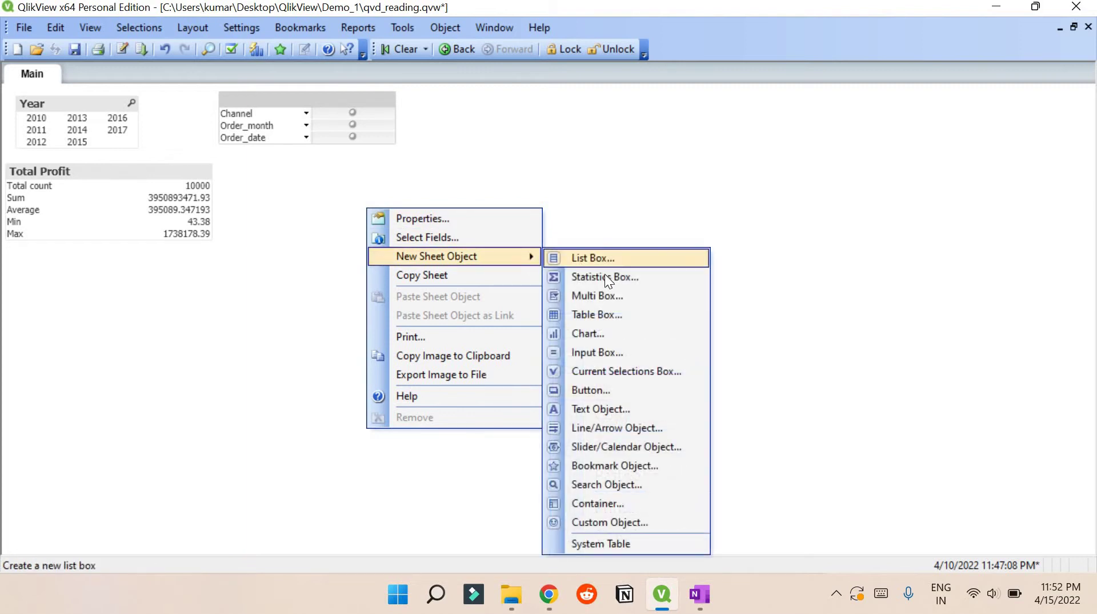
left_click(609, 318)
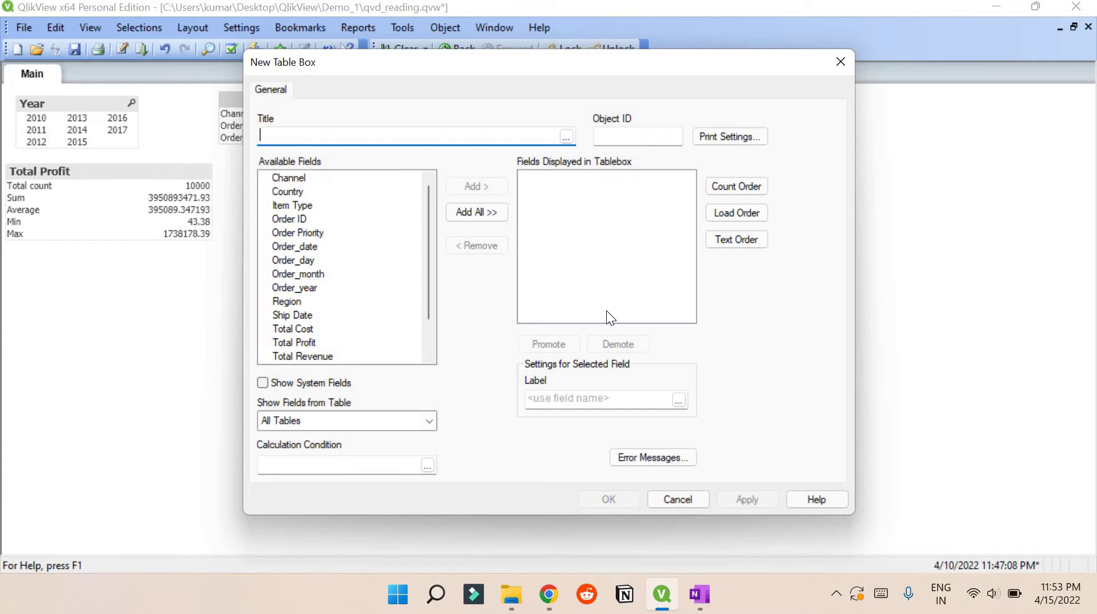
left_click(321, 177)
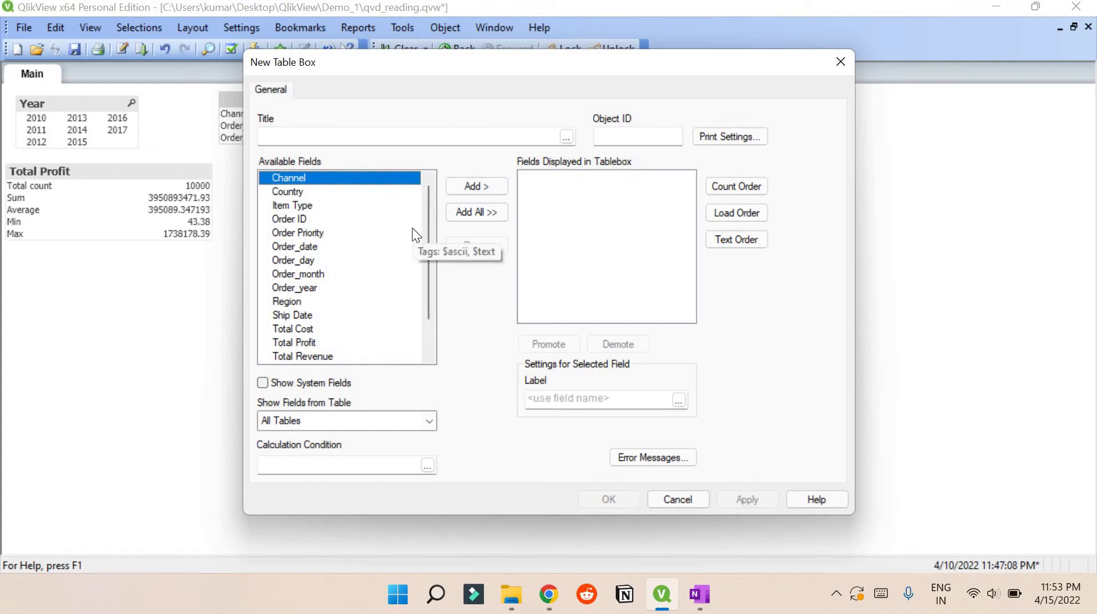
key("shift+Down")
key("shift+Down")
key("shift+Down")
key("shift+Down")
key("shift+Down")
key("shift+Down")
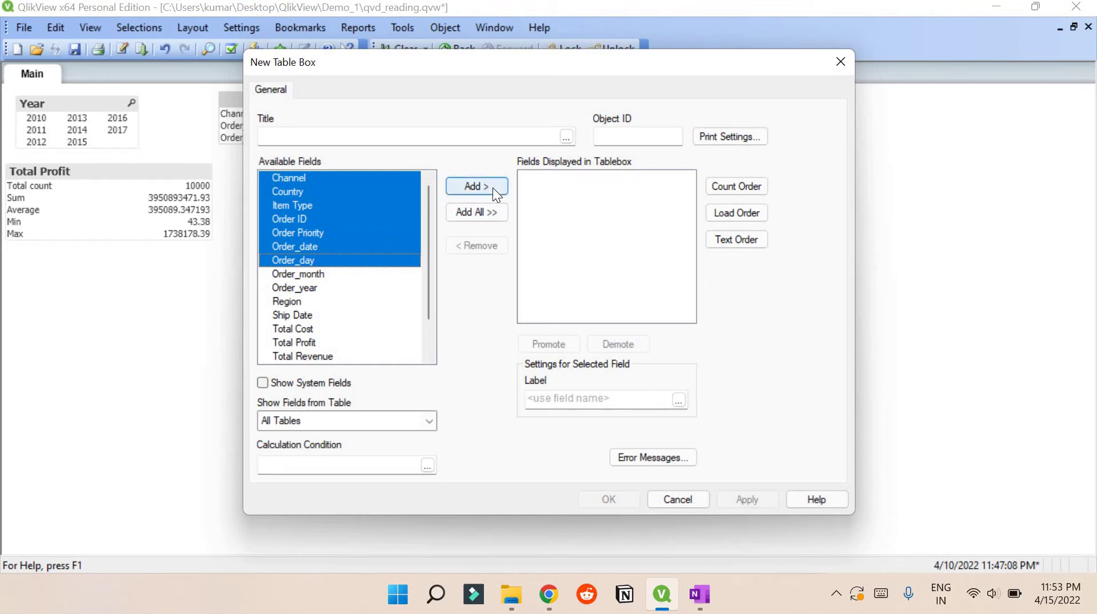
key("shift+Down")
key("shift+Down")
key("shift+Down")
key("shift+Down")
key("shift+Down")
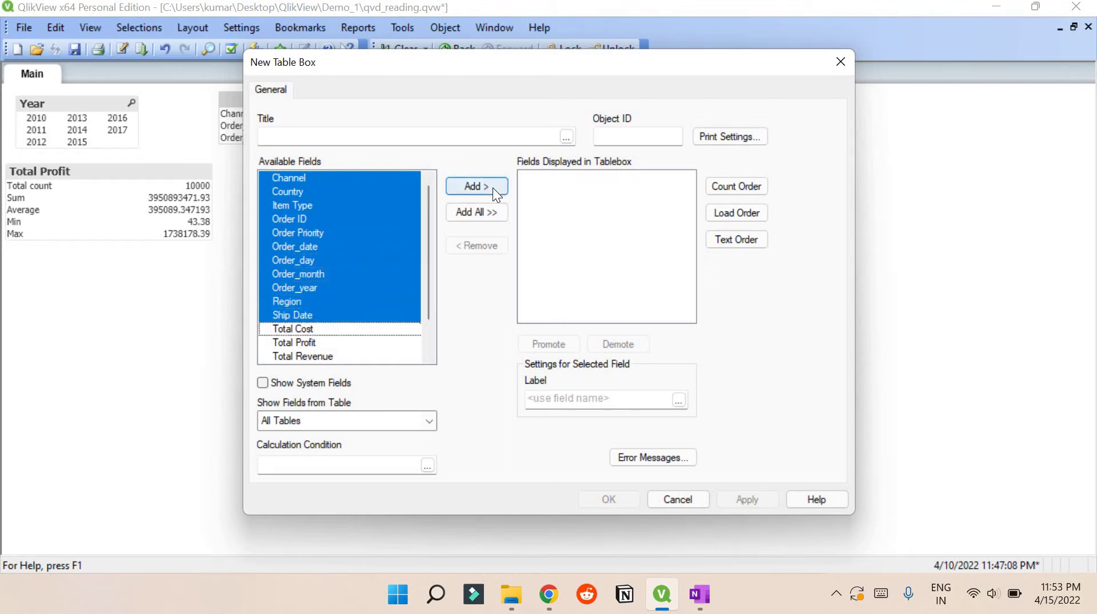
key("shift+Down")
key("shift+Down")
key("shift+Down")
key("shift+Down")
key("shift+Down")
key("shift+Down")
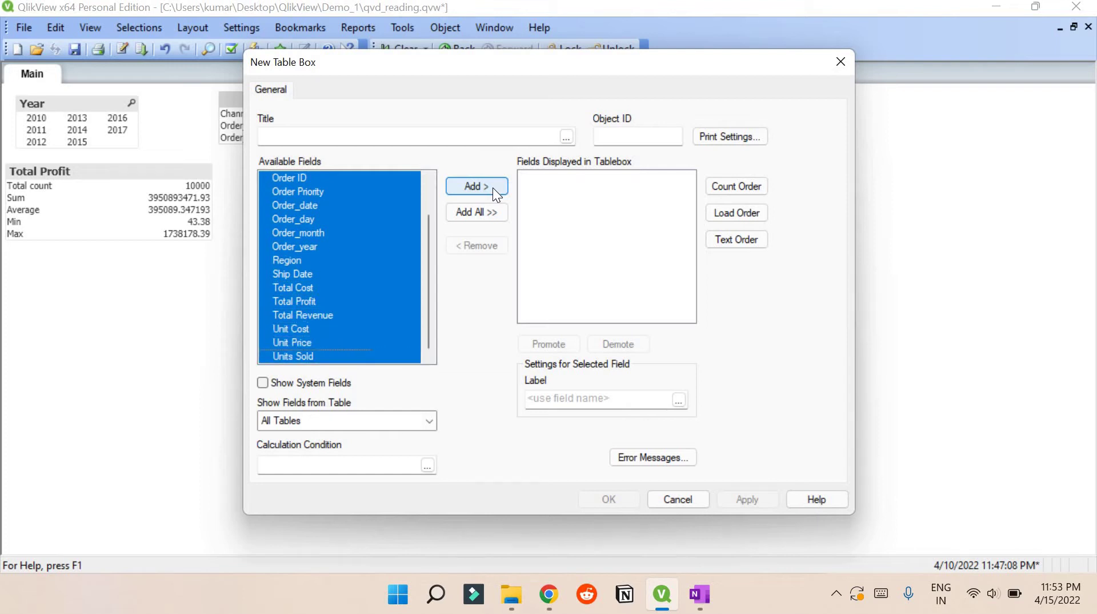
left_click(486, 210)
left_click(474, 187)
left_click(603, 233)
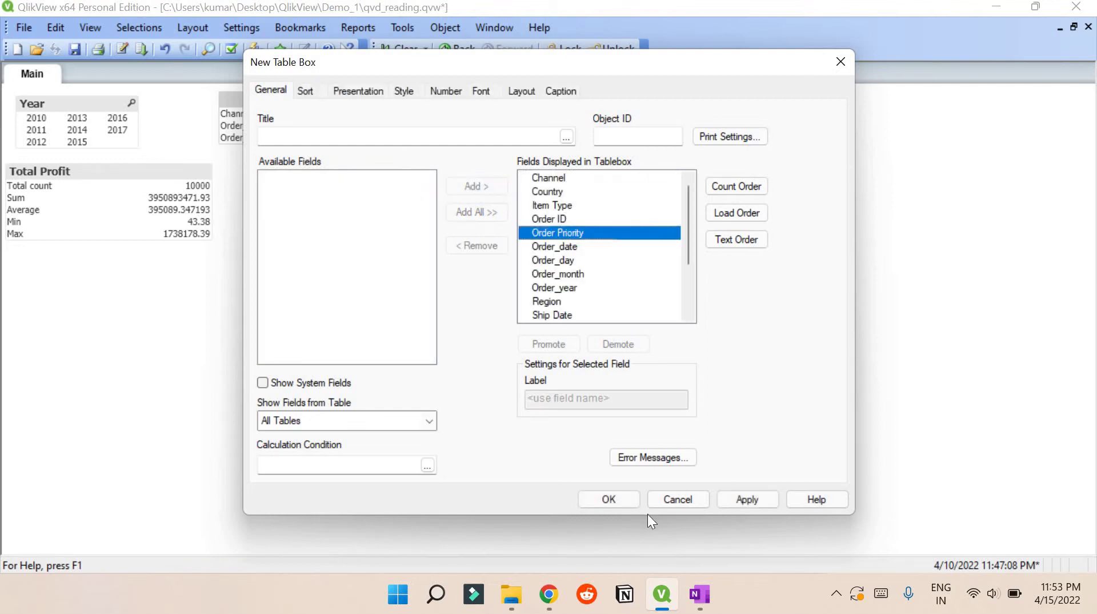
left_click(601, 505)
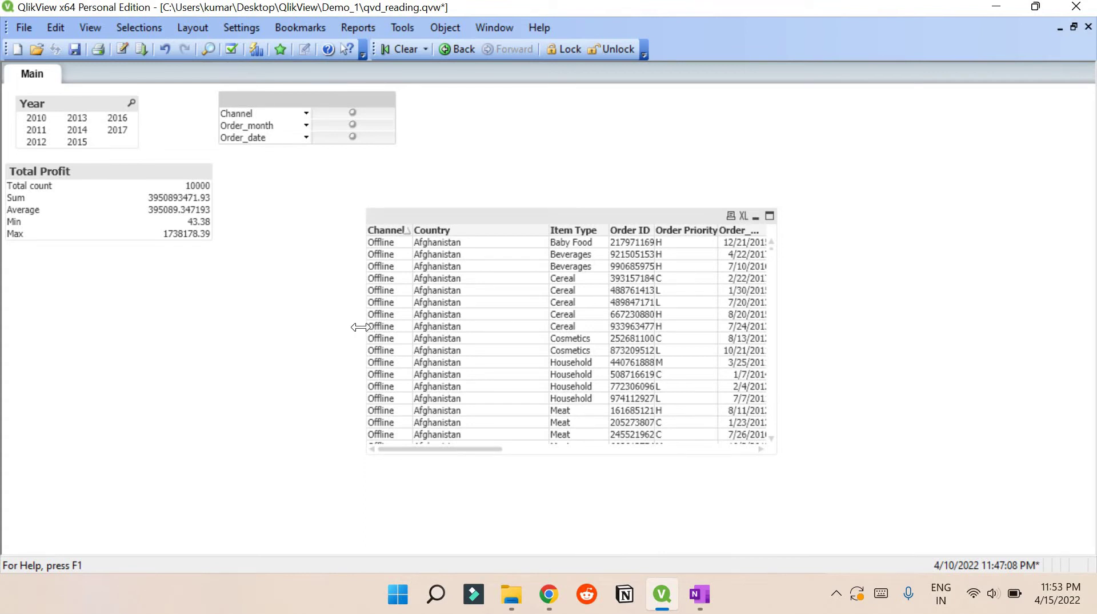
Move the table box below the Total Profit statistics and enlarge it to show all columns and fill the remaining sheet height
left_click_drag(365, 335, 236, 336)
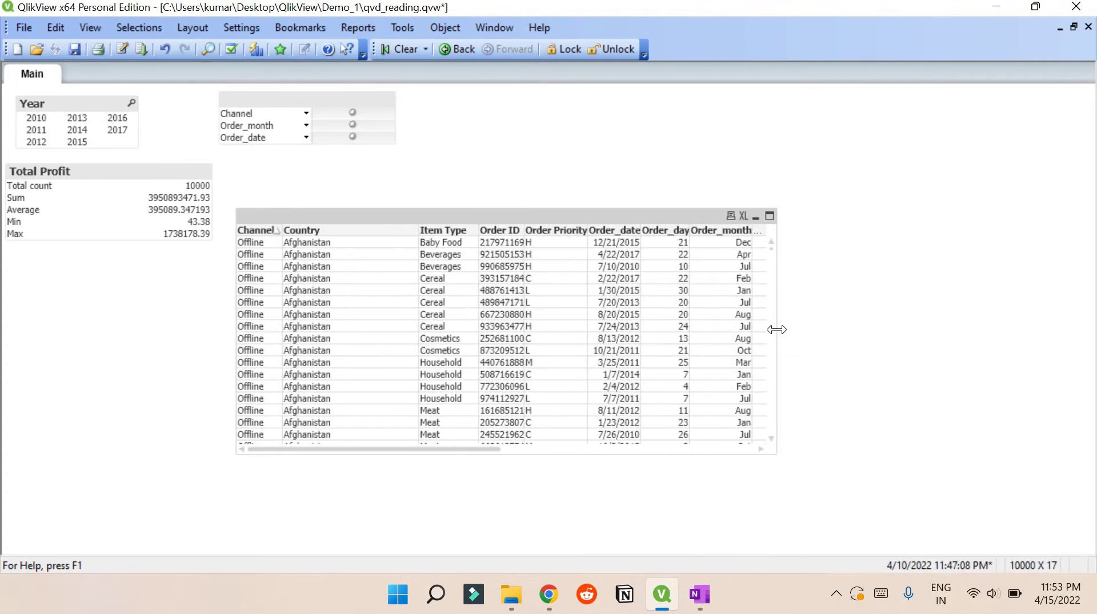
left_click_drag(776, 329, 1071, 323)
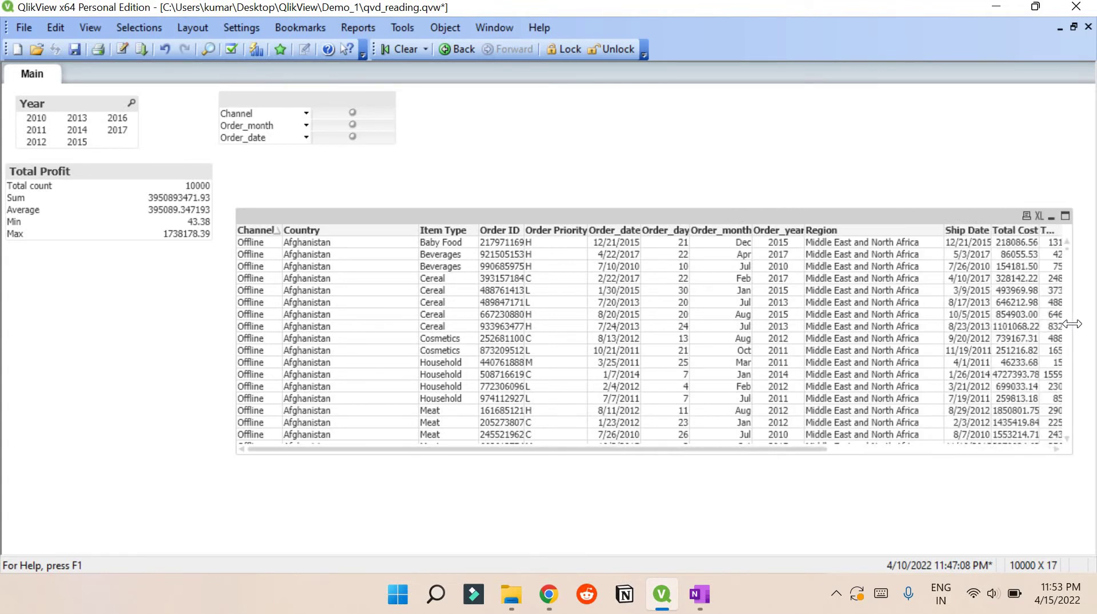
left_click_drag(680, 211, 446, 255)
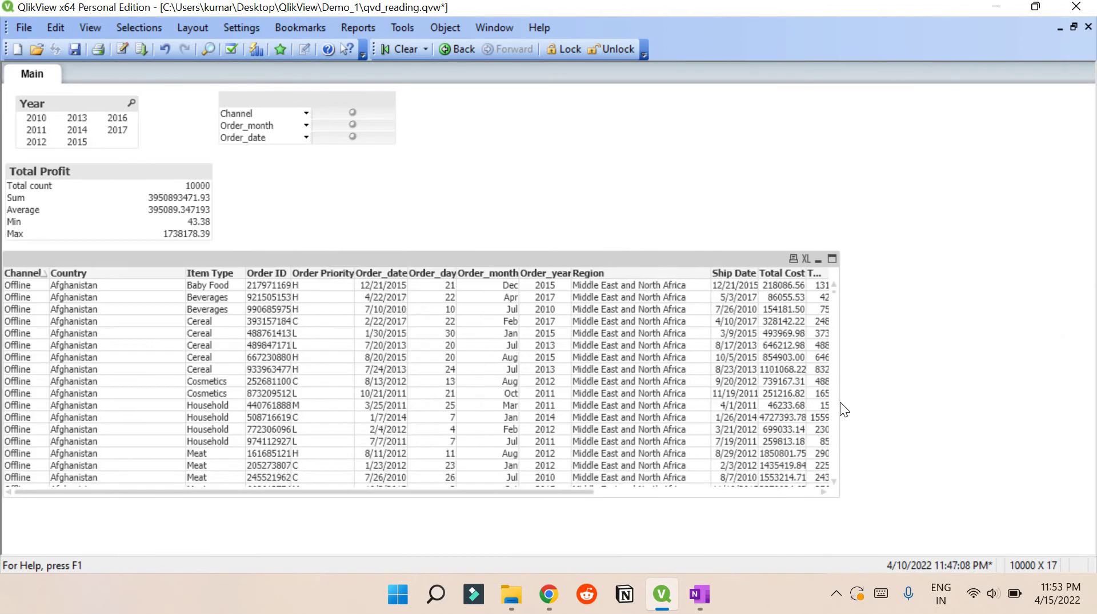
left_click_drag(838, 402, 1008, 412)
left_click_drag(1089, 416, 1090, 423)
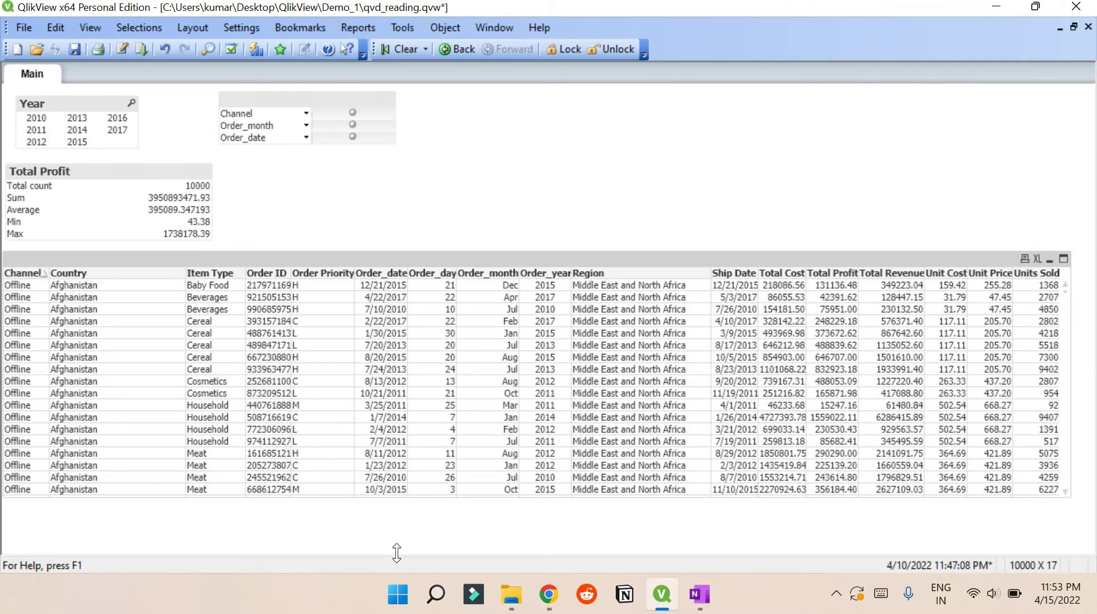
left_click_drag(397, 552, 397, 553)
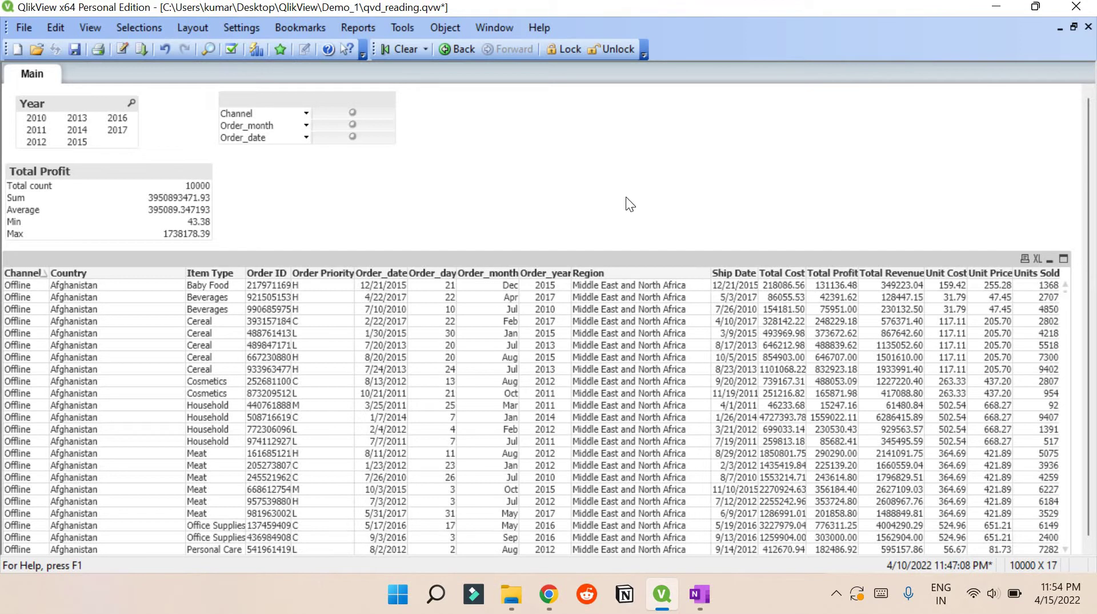
Create a text object reading "This is a demo" and place it in the empty area above the table box
right_click(553, 145)
mouse_move(611, 191)
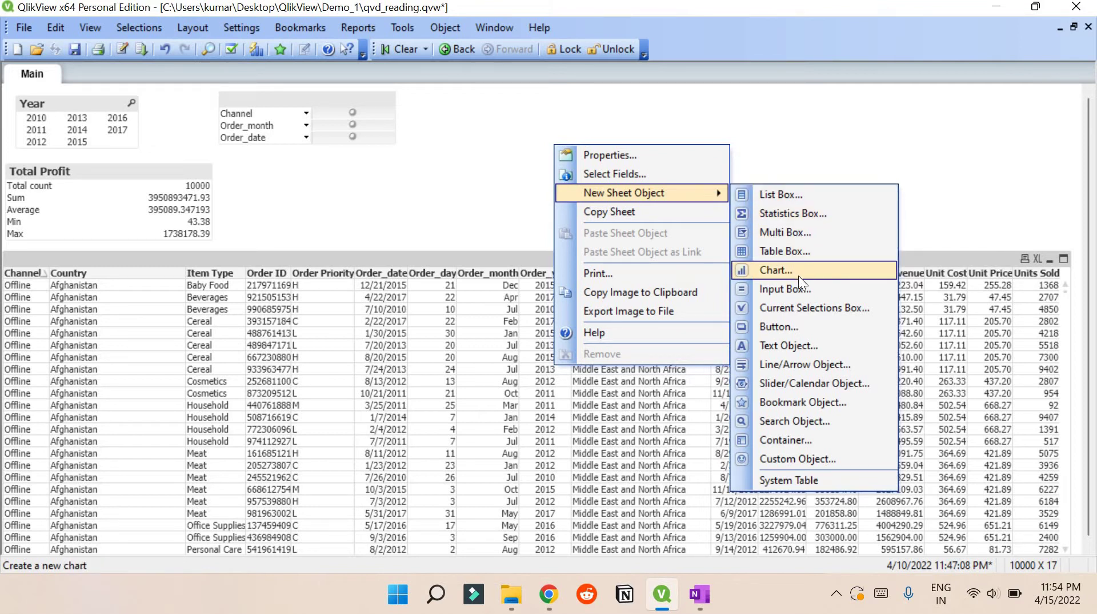
right_click(474, 148)
mouse_move(548, 194)
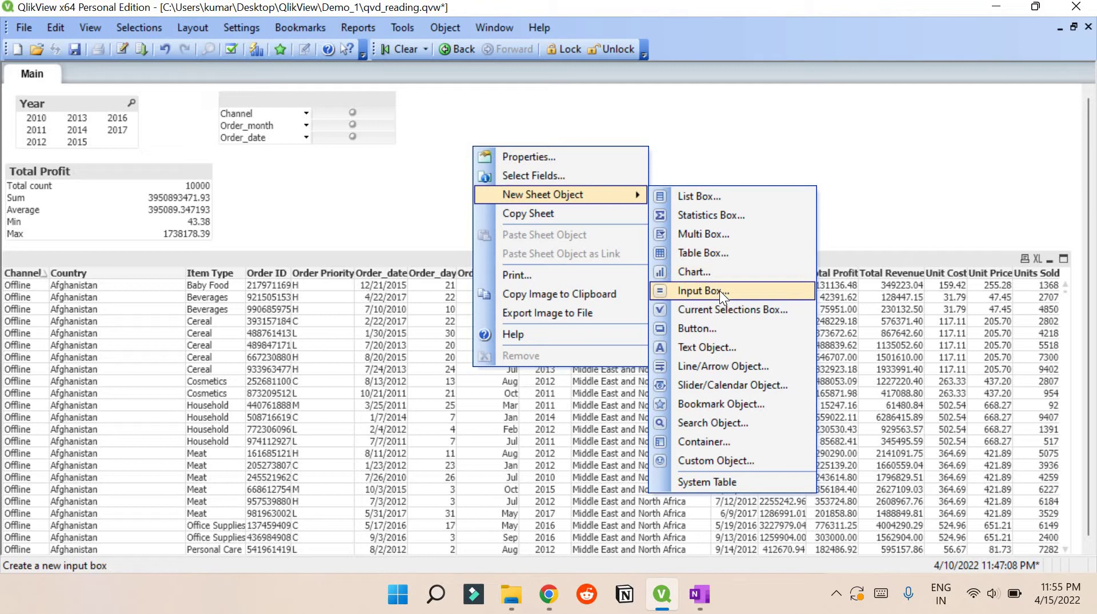
left_click(709, 347)
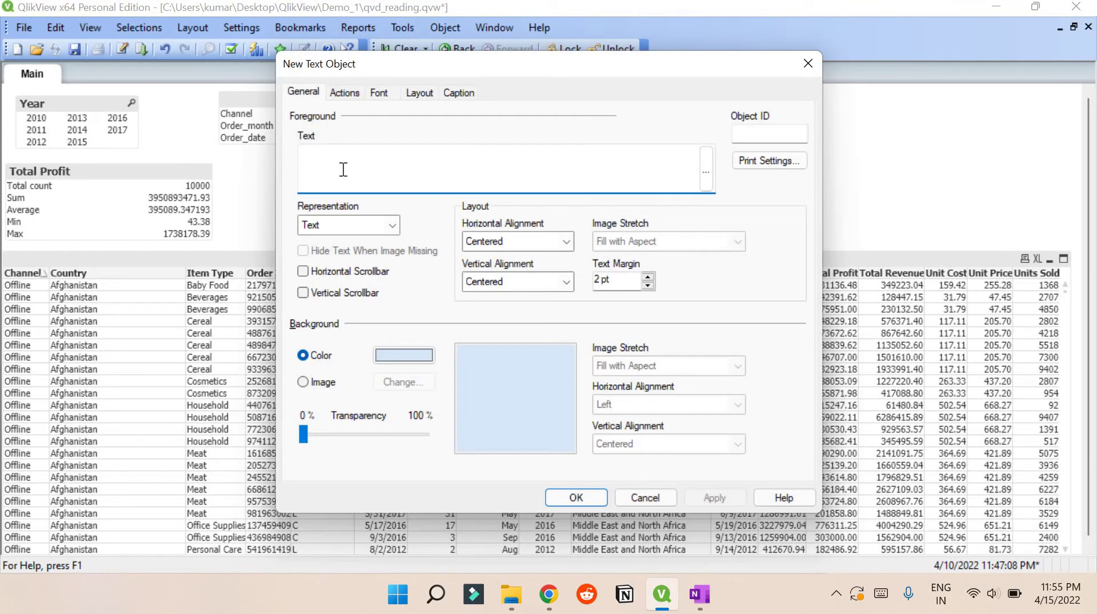
type("This is a demo")
left_click(592, 502)
left_click_drag(522, 159, 511, 119)
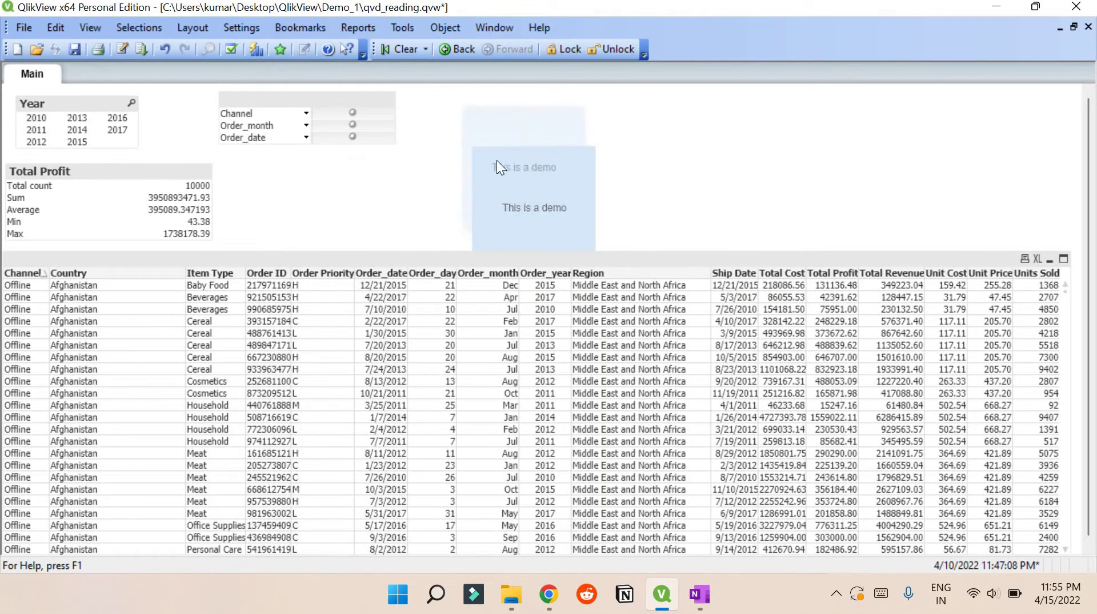
Make the background of the "This is a demo" text object 100% transparent, trying the Image background option as well
right_click(496, 187)
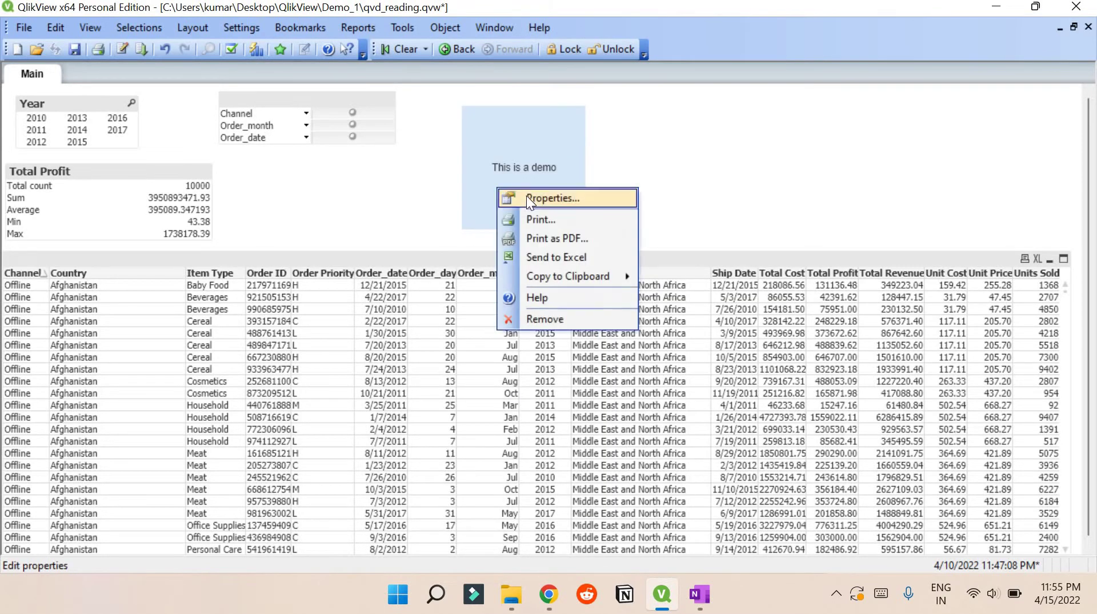
left_click(526, 195)
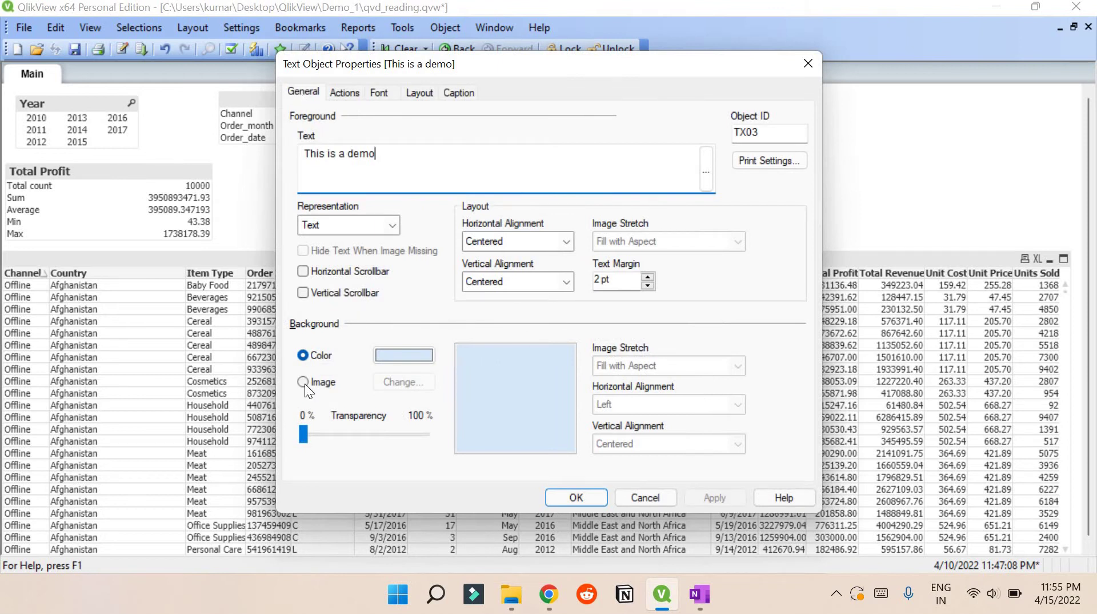
left_click(303, 383)
left_click_drag(304, 434, 435, 441)
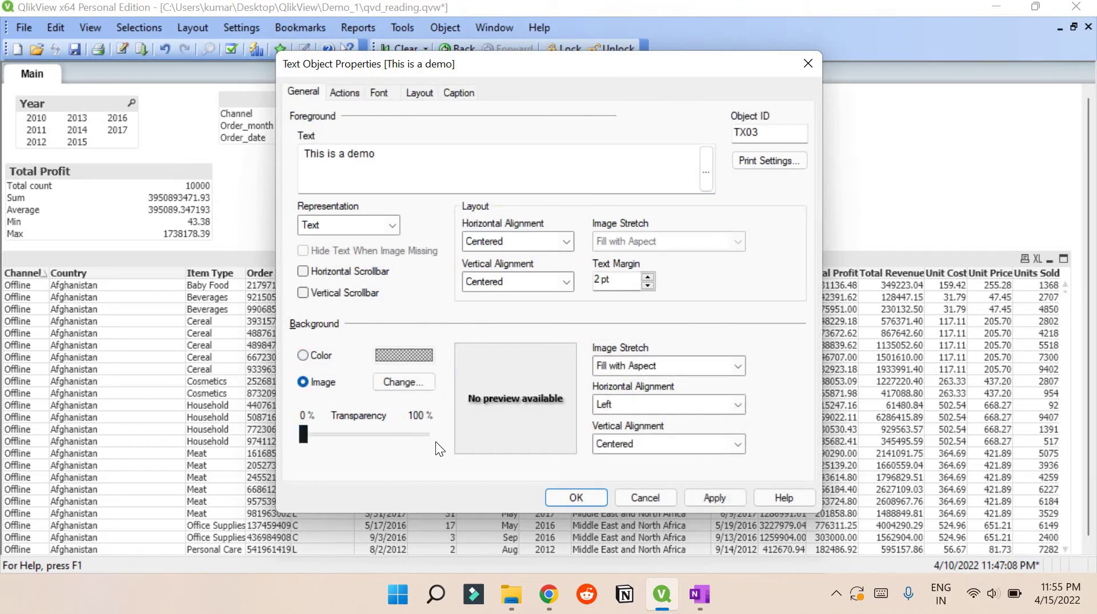
left_click(575, 497)
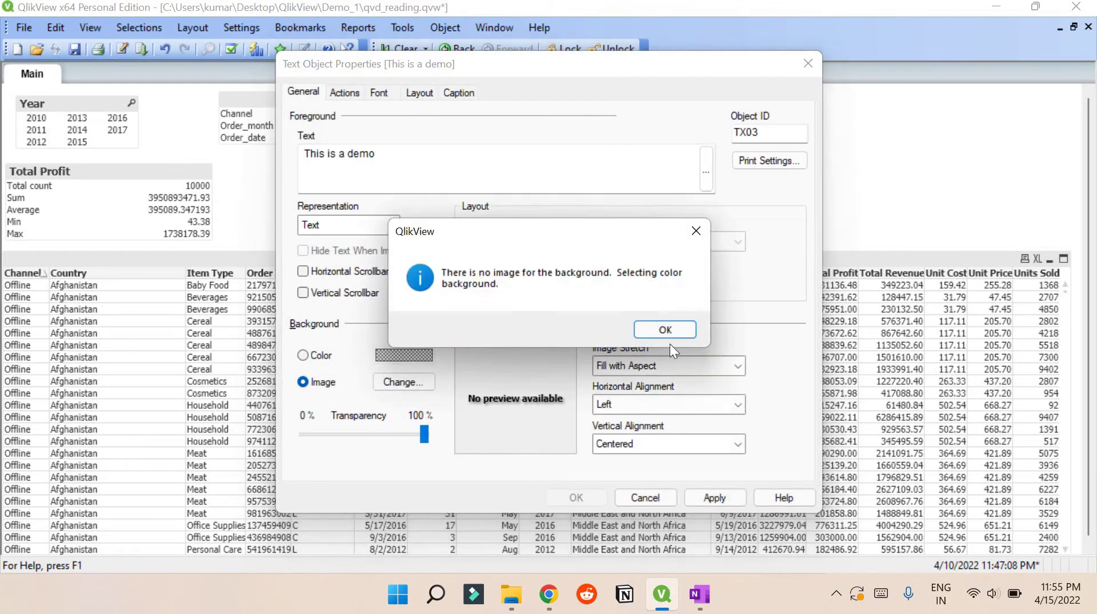
left_click(667, 329)
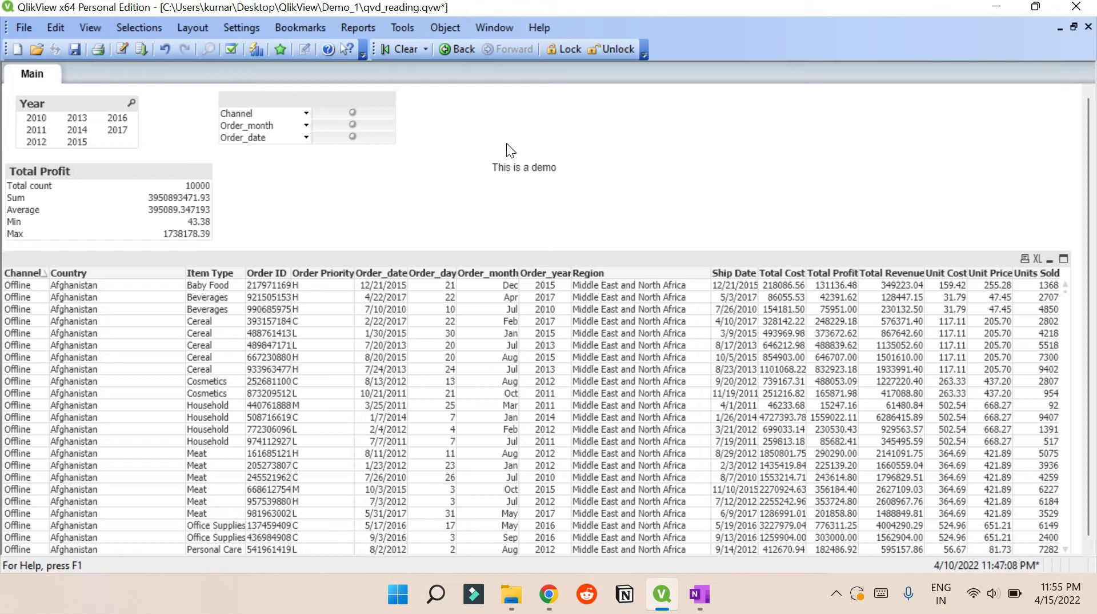
Move the "This is a demo" text object below the multi box, beside the Total Profit statistics
mouse_move(512, 176)
left_mouse_down()
mouse_move(517, 166)
mouse_move(653, 179)
mouse_move(692, 163)
mouse_move(466, 167)
mouse_move(653, 156)
left_mouse_up()
left_click_drag(620, 160, 400, 182)
right_click(442, 144)
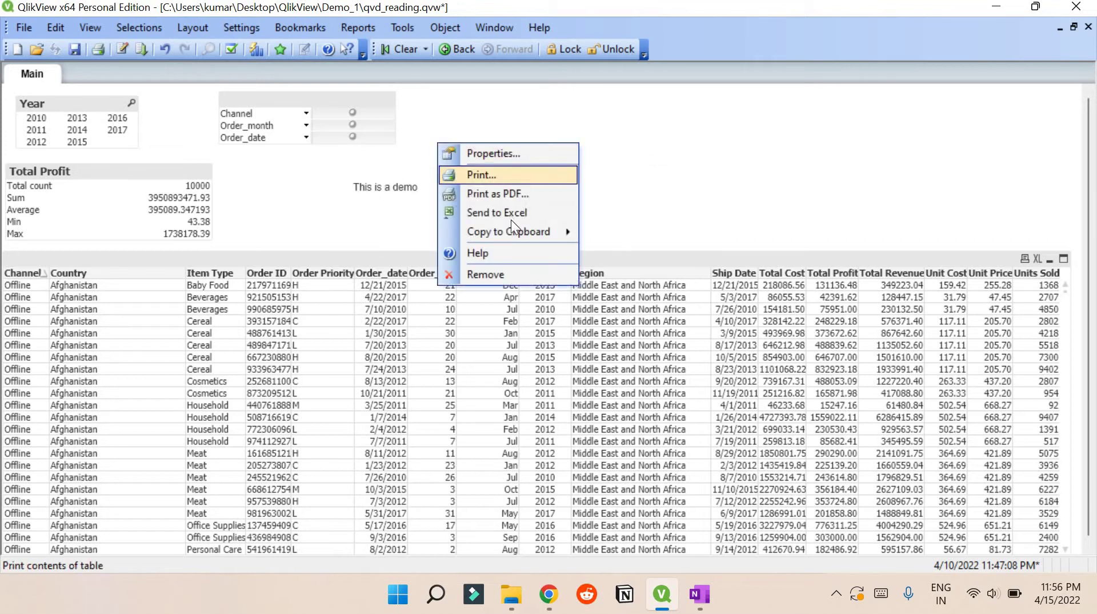
Create a text object without text and with a solid green background color of Red 0, Green 255, Blue 128
right_click(724, 143)
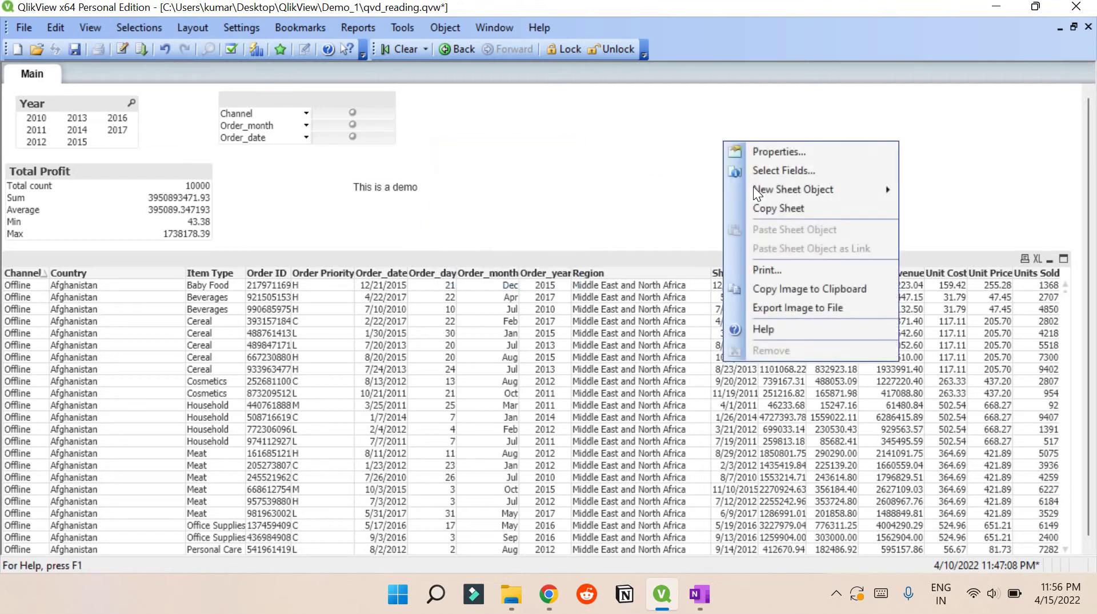
mouse_move(799, 189)
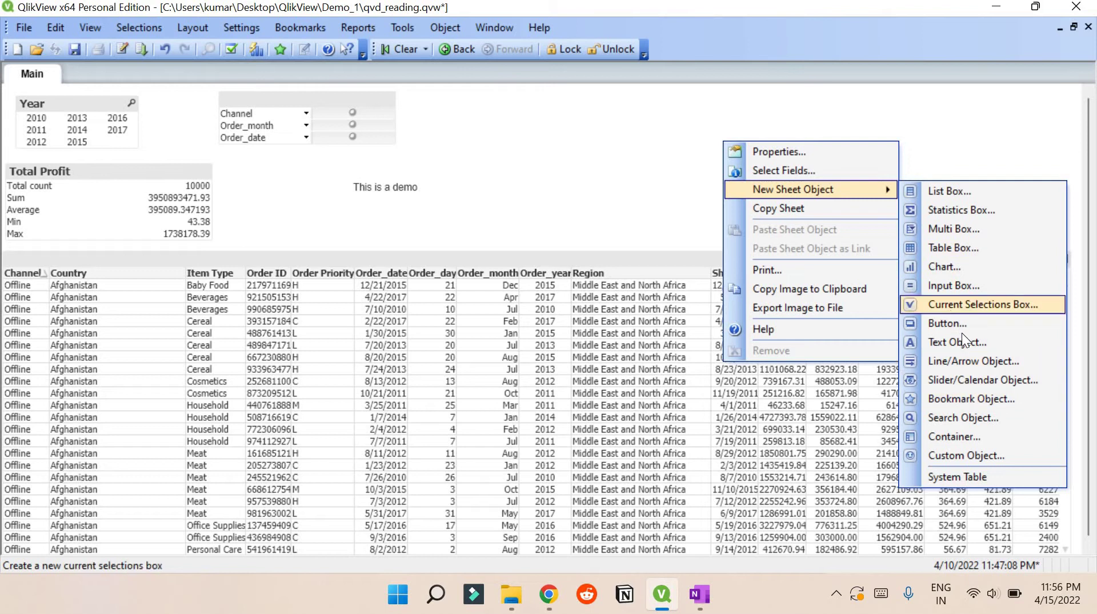
left_click(718, 217)
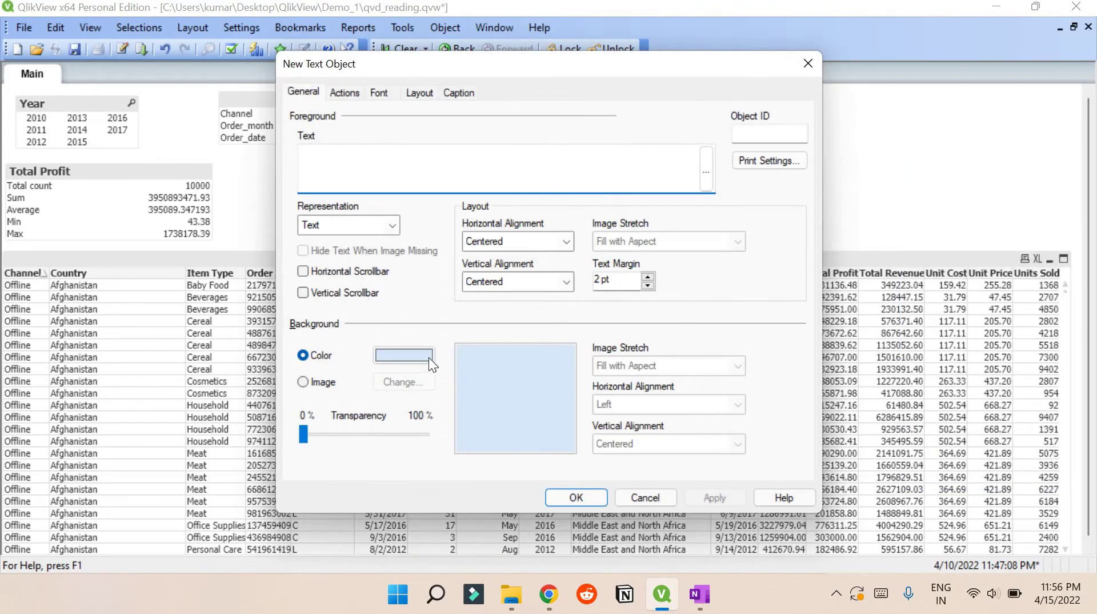
left_click(396, 356)
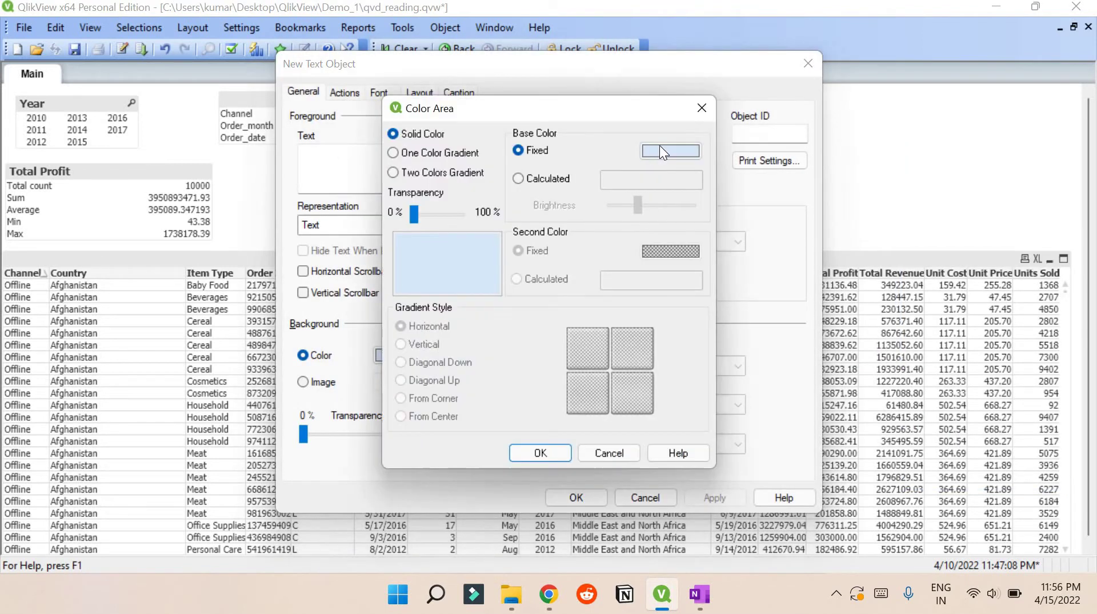
left_click(659, 145)
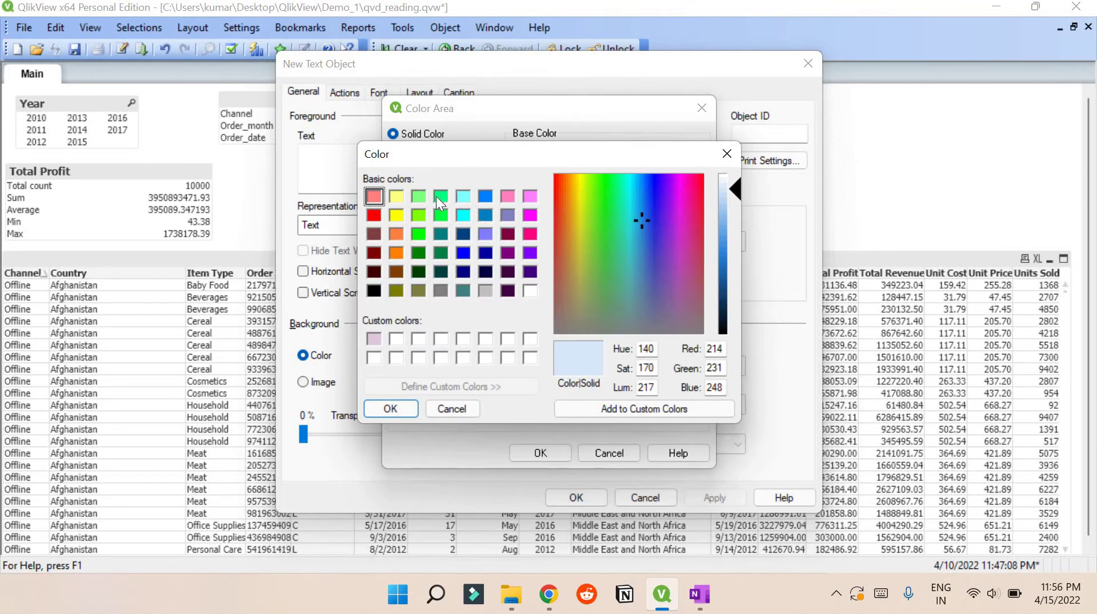
left_click(438, 197)
left_click(404, 406)
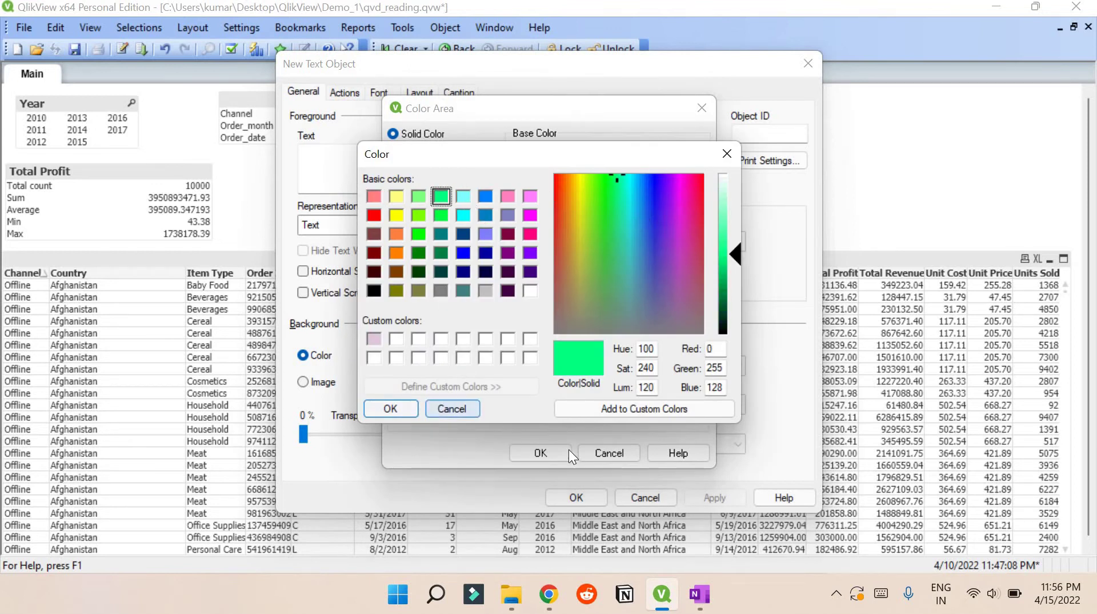
left_click(561, 451)
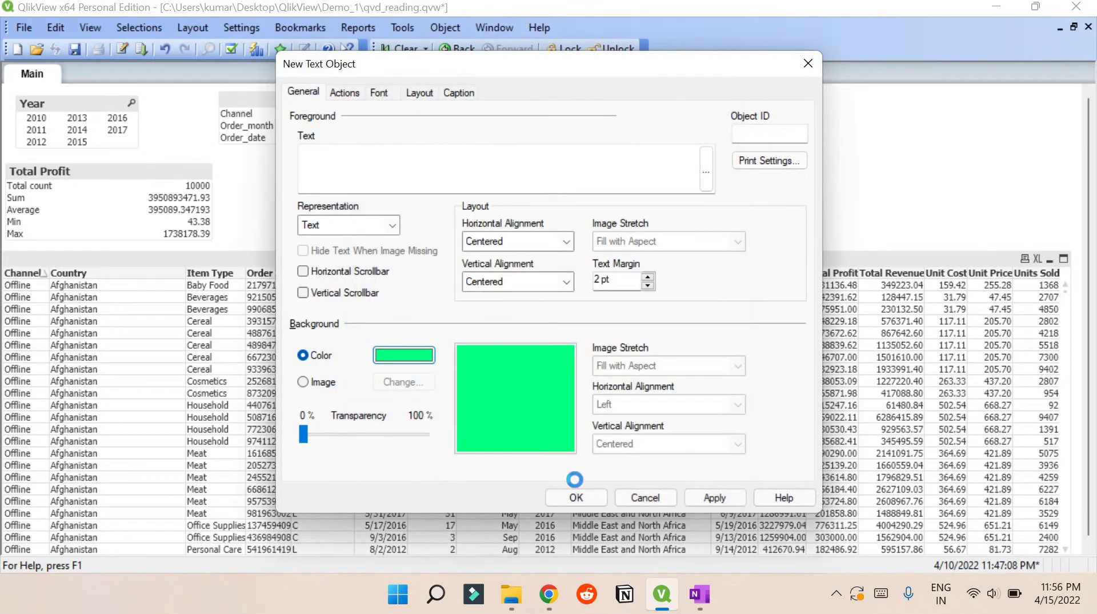
left_click(574, 495)
Reshape the green text object into a banner across the full sheet width behind the Year list box and multi box
left_click_drag(746, 176, 755, 128)
left_click_drag(781, 206, 781, 147)
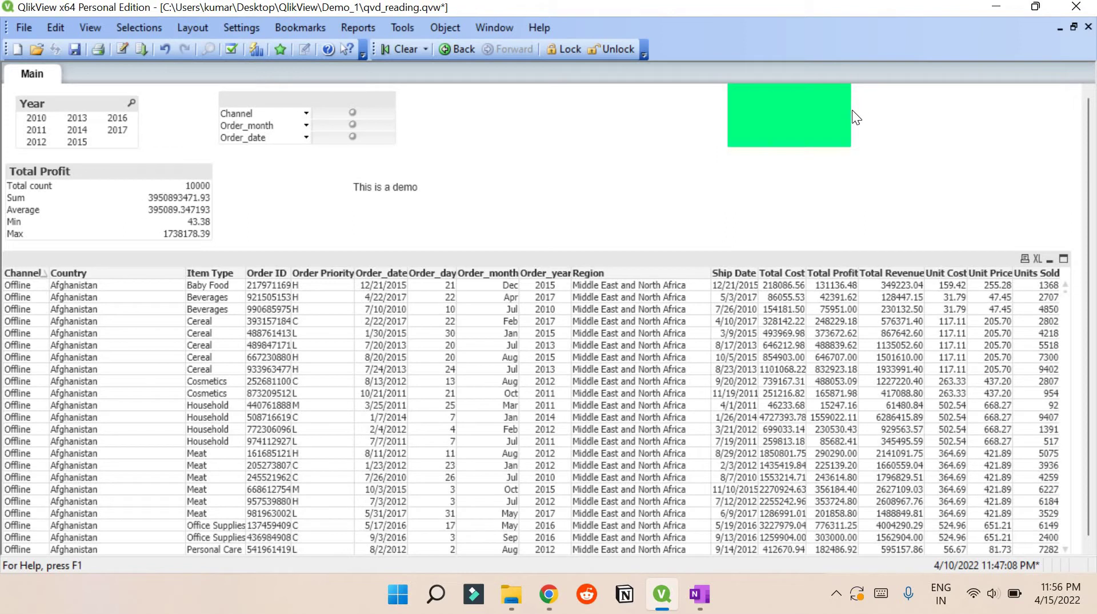
left_click_drag(852, 111, 1089, 111)
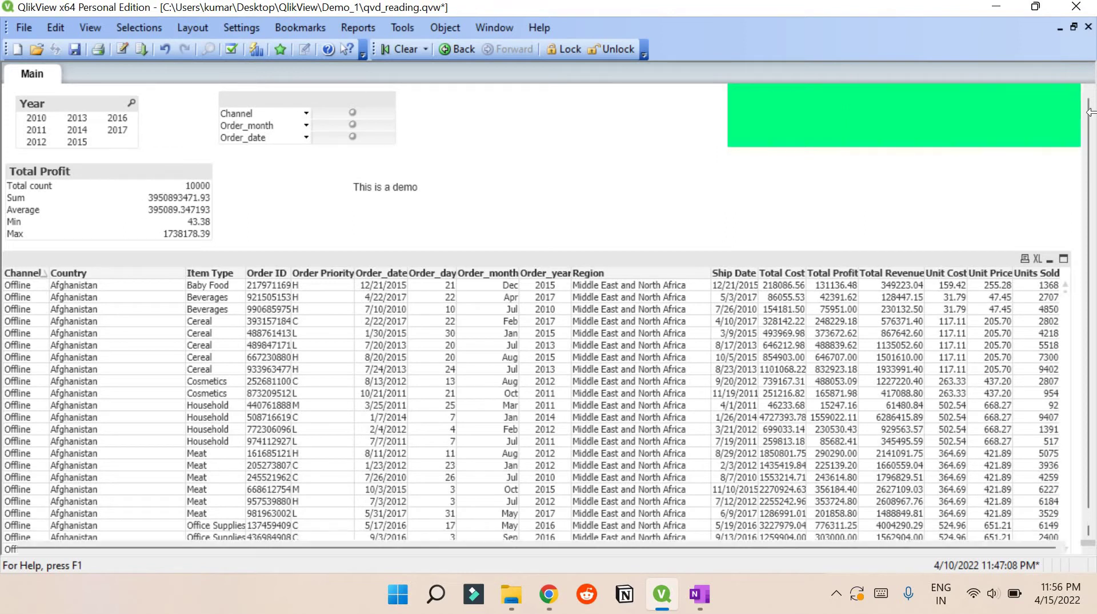
left_click_drag(727, 116, 4, 113)
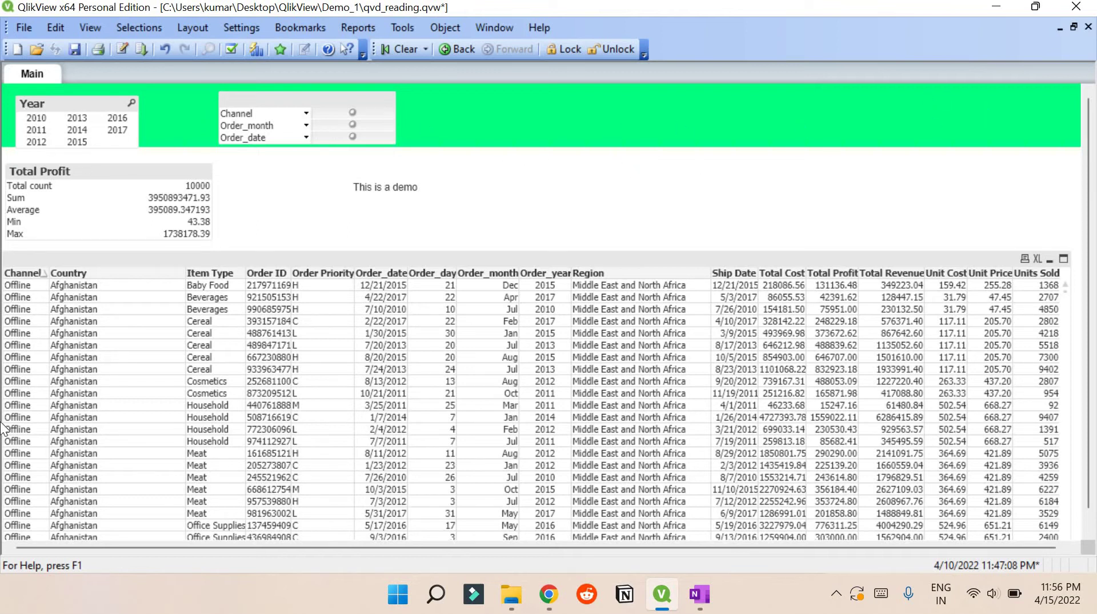
Add a Current Selections box with default settings beside the "This is a demo" text and shorten it to end above the table box
right_click(595, 163)
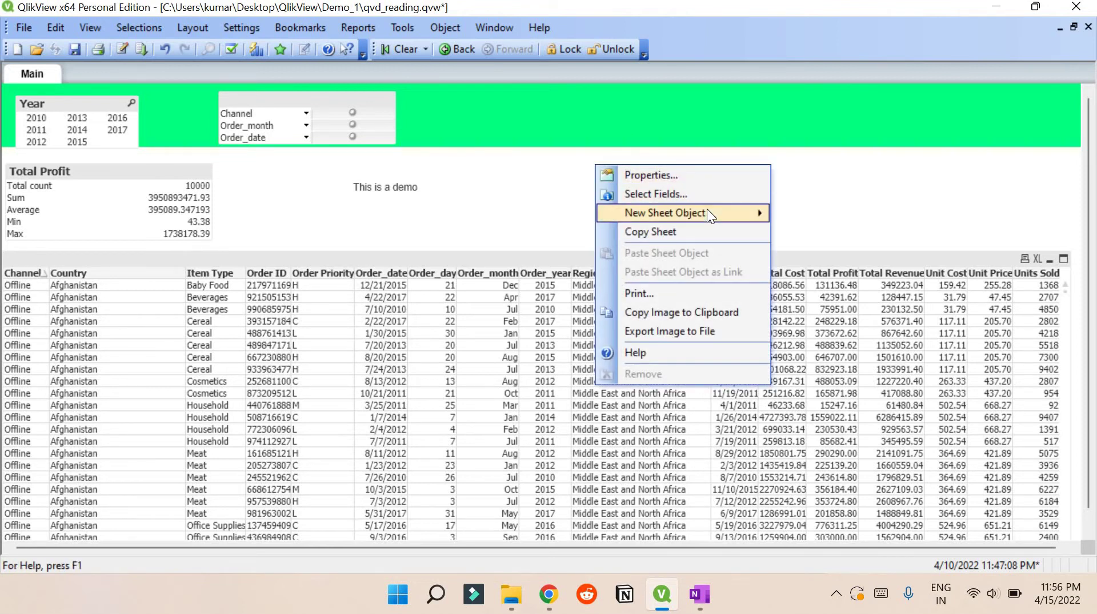
mouse_move(707, 209)
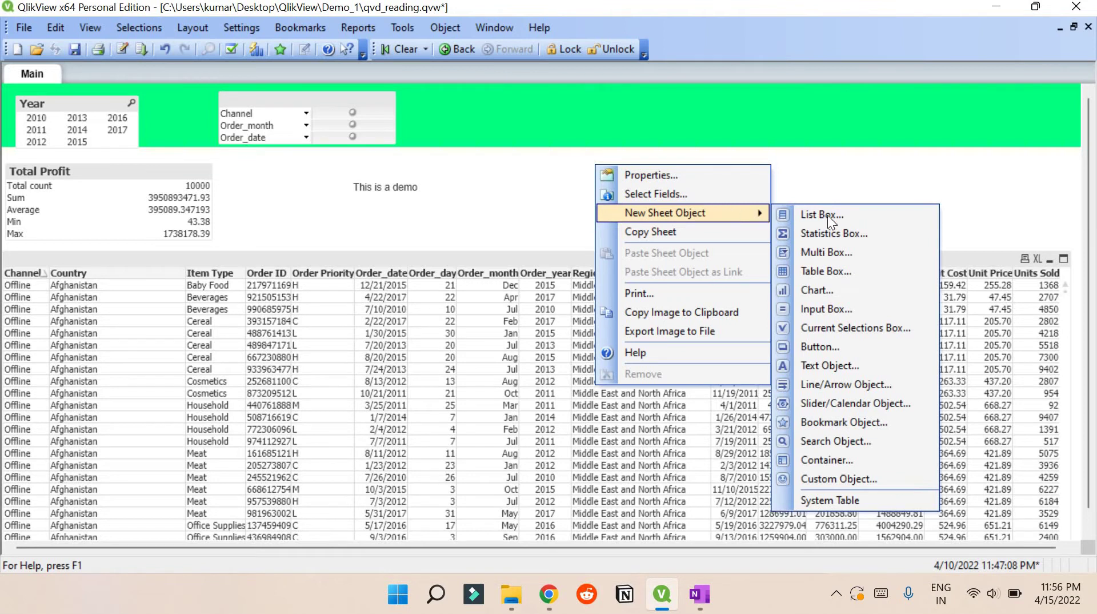
left_click(861, 330)
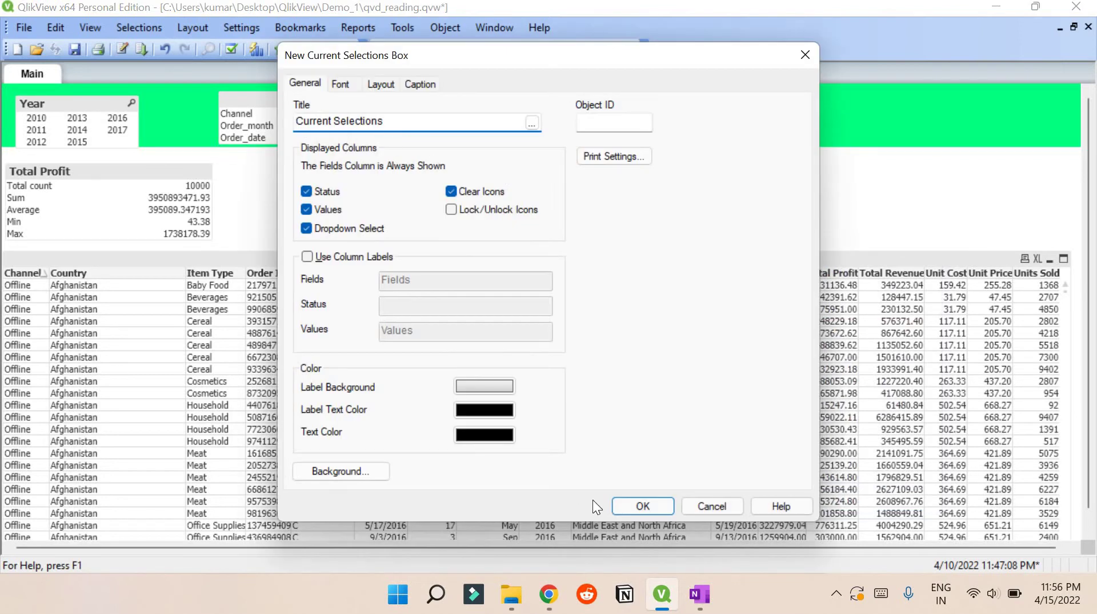
left_click(643, 506)
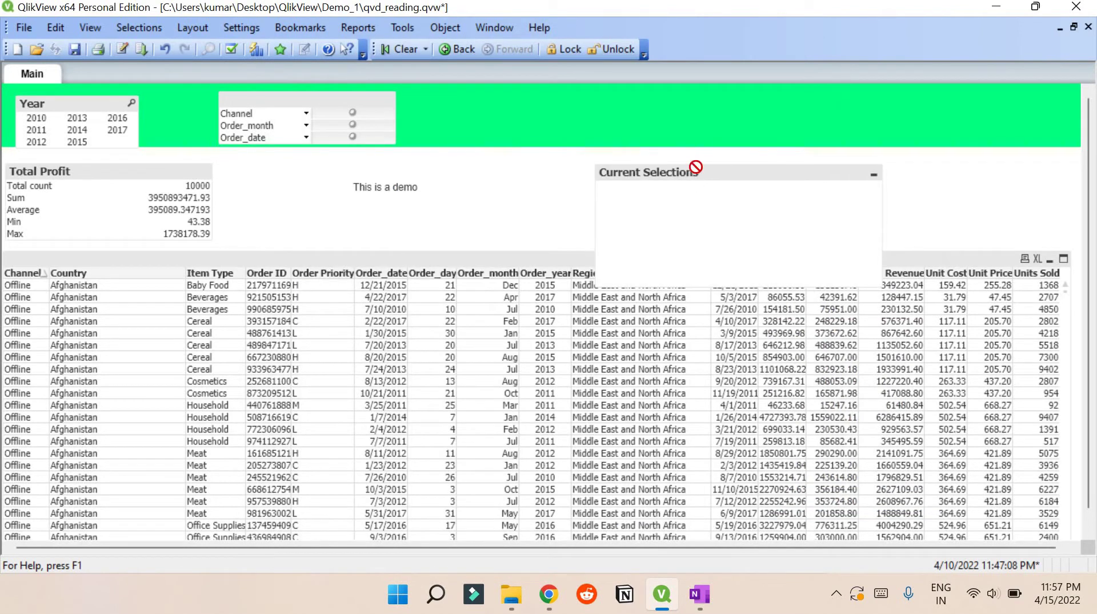
left_click_drag(696, 167, 701, 157)
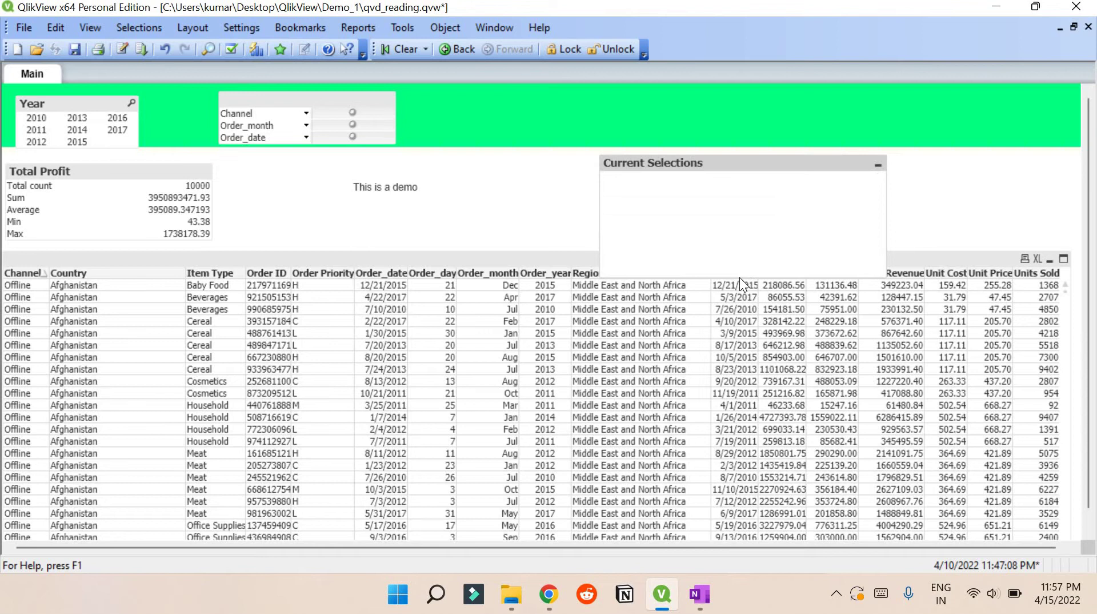
left_click_drag(739, 275, 741, 226)
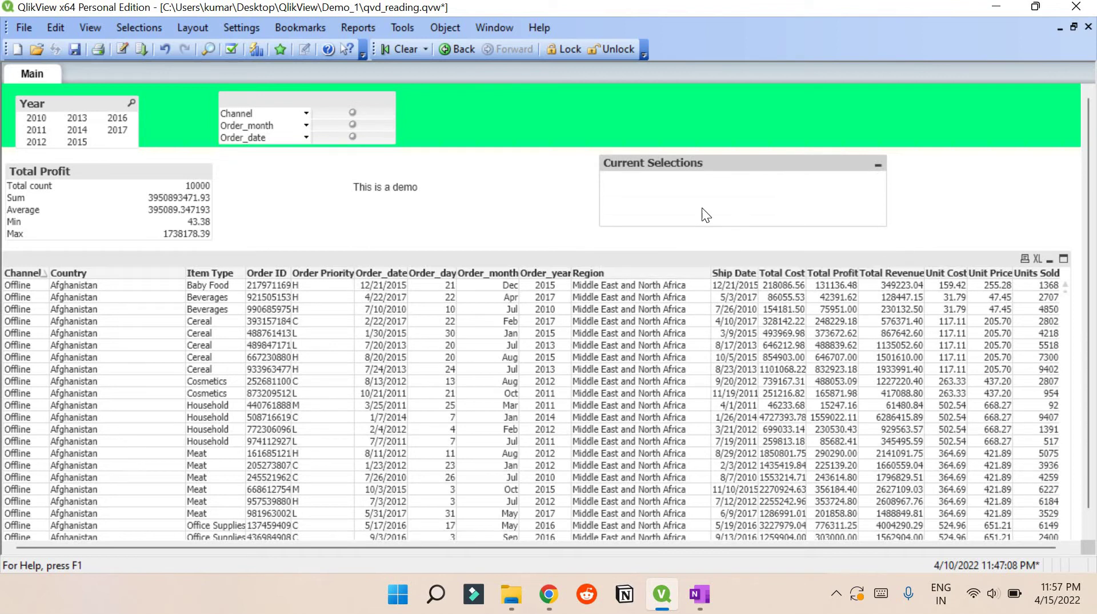
Select year 2010, channel Online and order month Apr, and narrow the Current Selections box
left_click(41, 119)
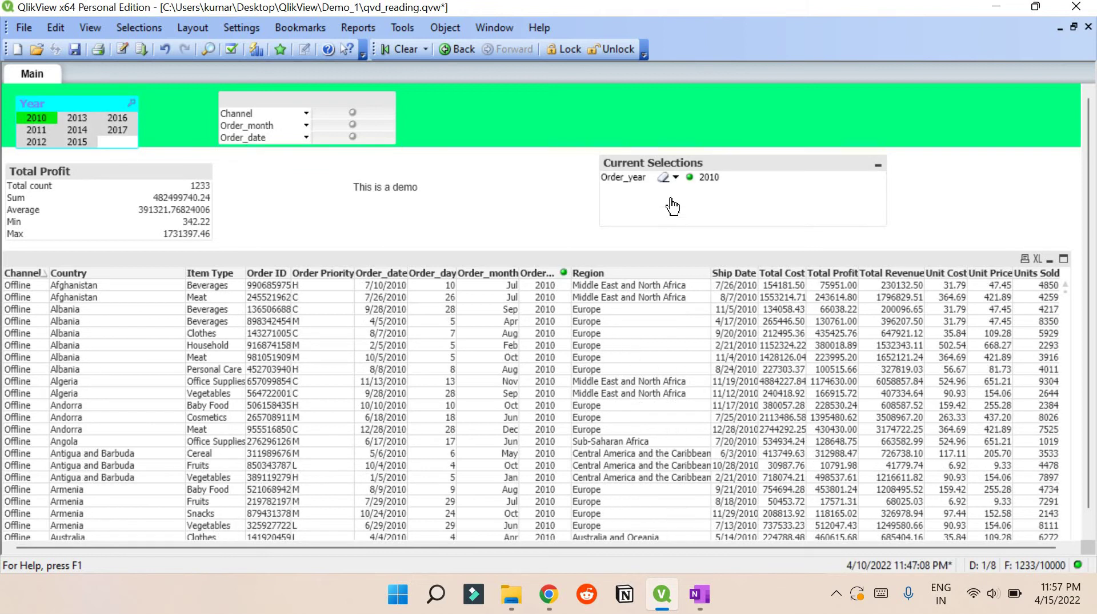
left_click(346, 113)
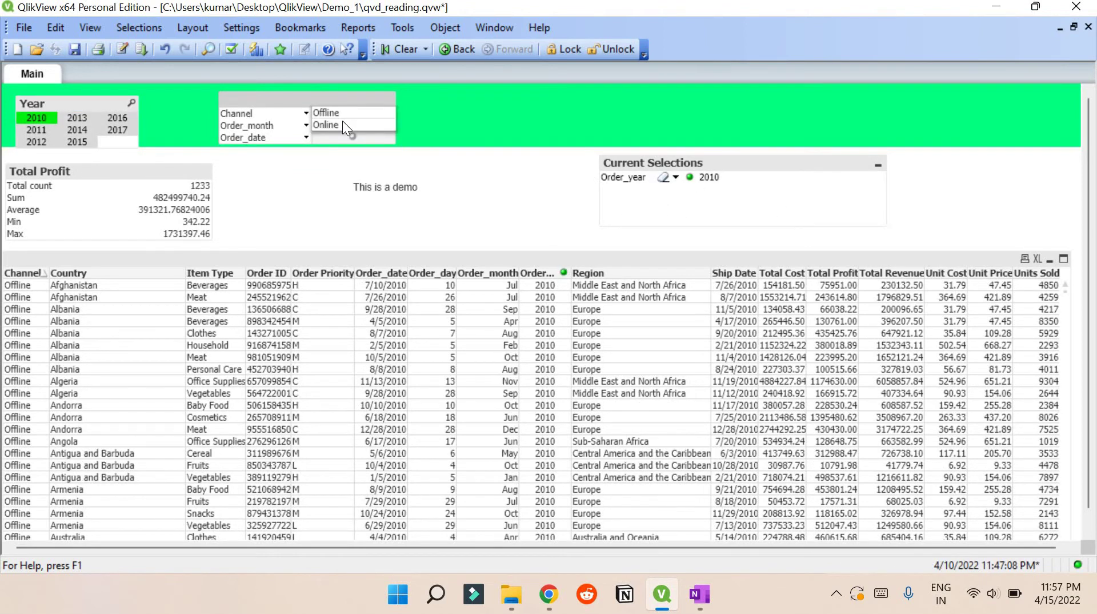
left_click(341, 121)
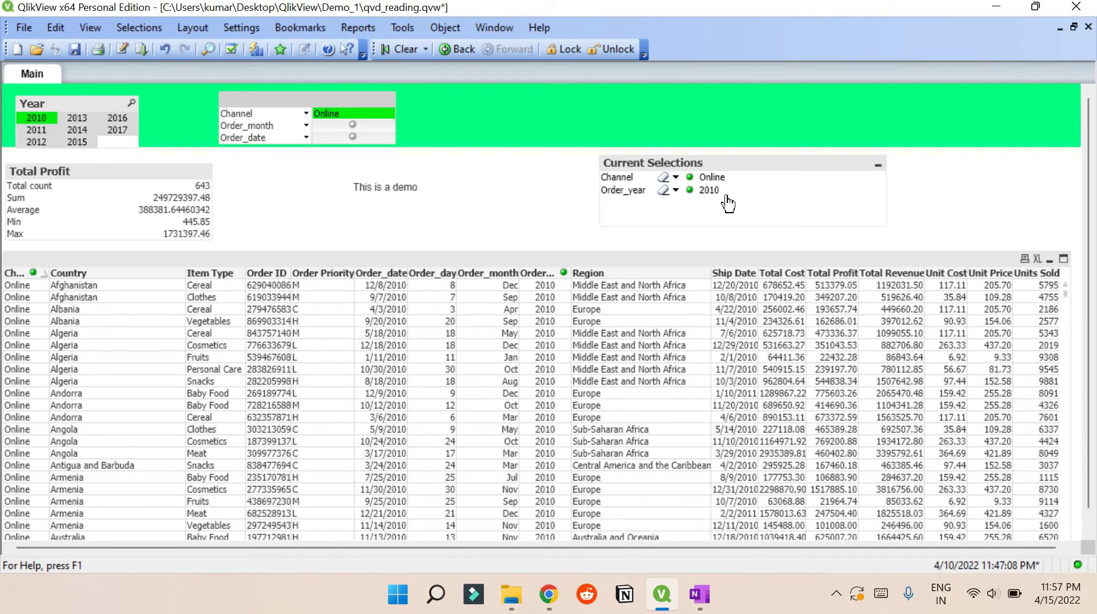
left_click(352, 125)
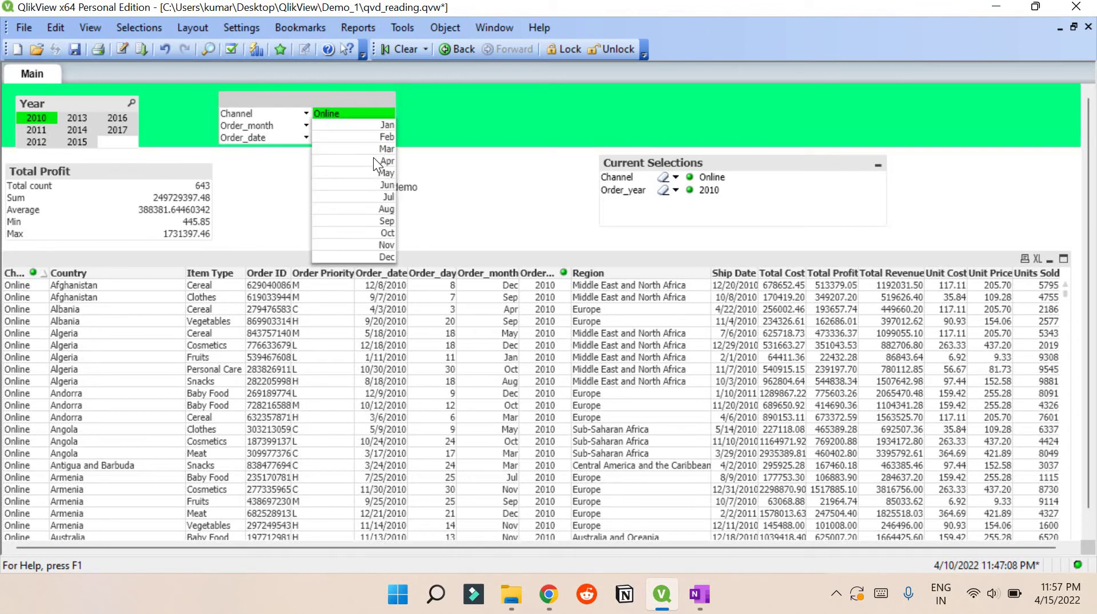
left_click(373, 158)
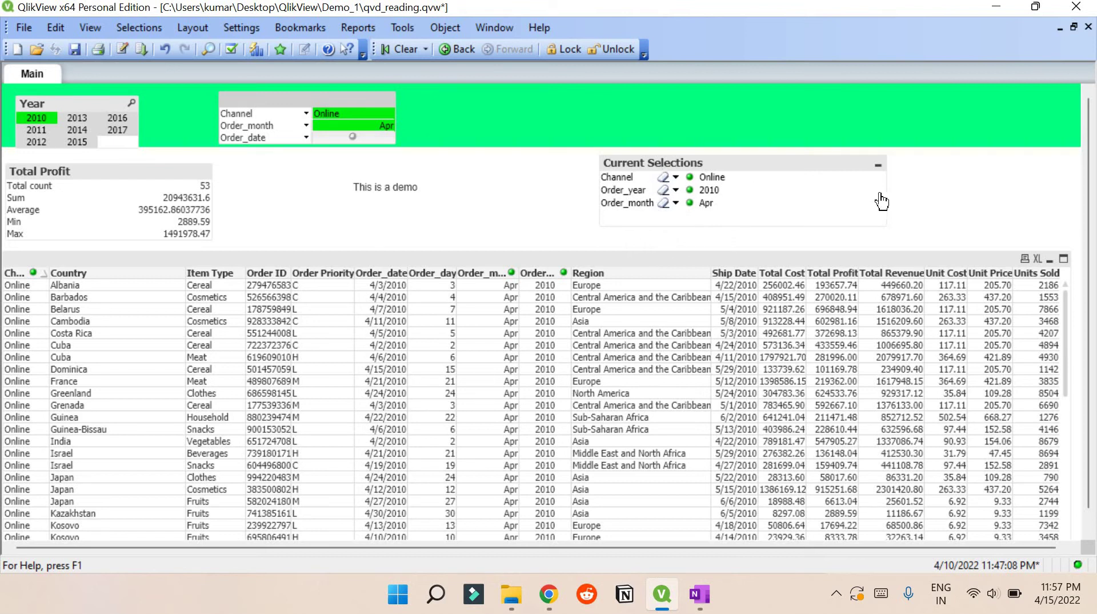
left_click_drag(850, 195, 775, 195)
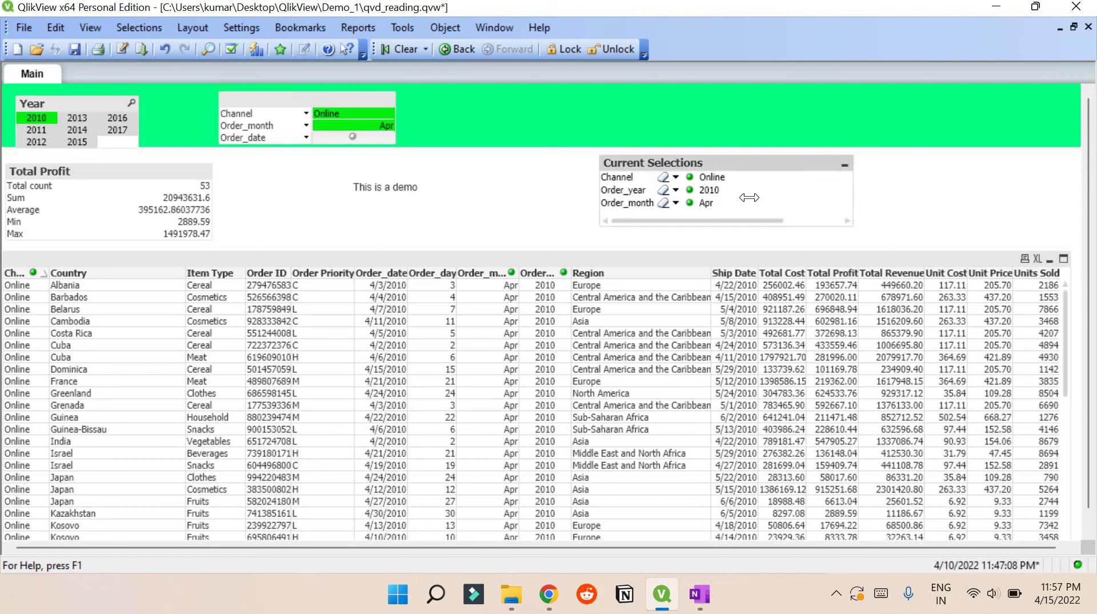
Start a new horizontal line/arrow object with the dotted line style
right_click(894, 177)
mouse_move(914, 231)
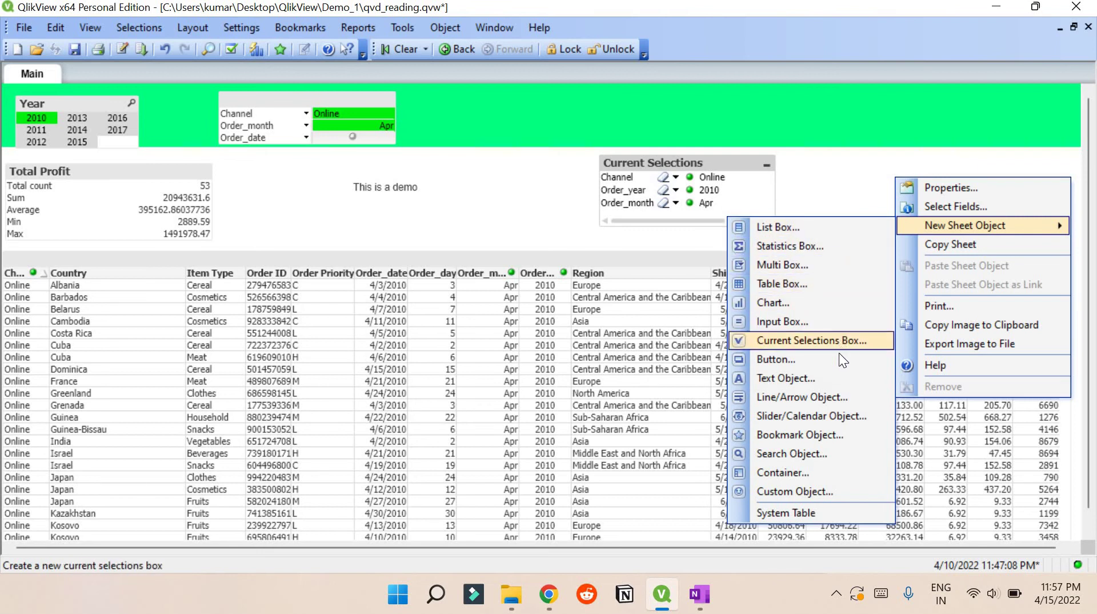
left_click(839, 394)
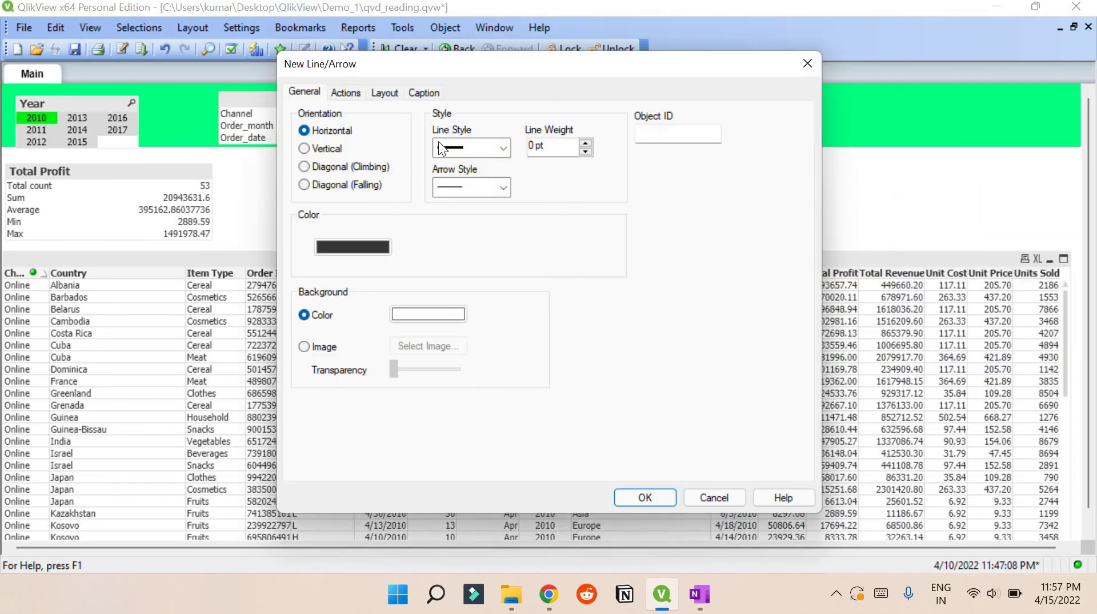
left_click(462, 190)
left_click(482, 146)
left_click(482, 146)
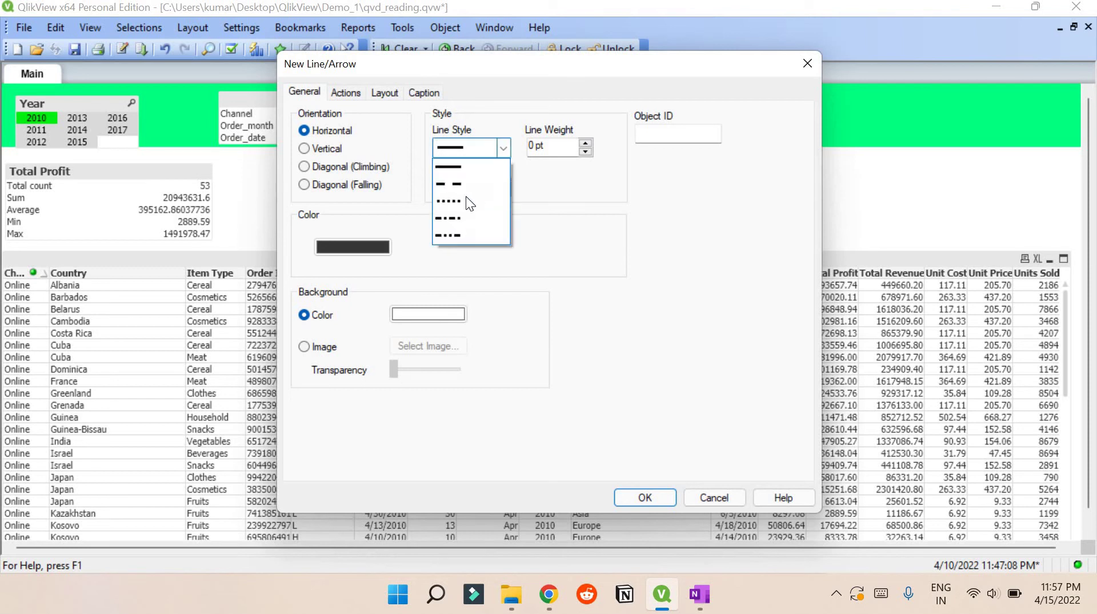
left_click(466, 196)
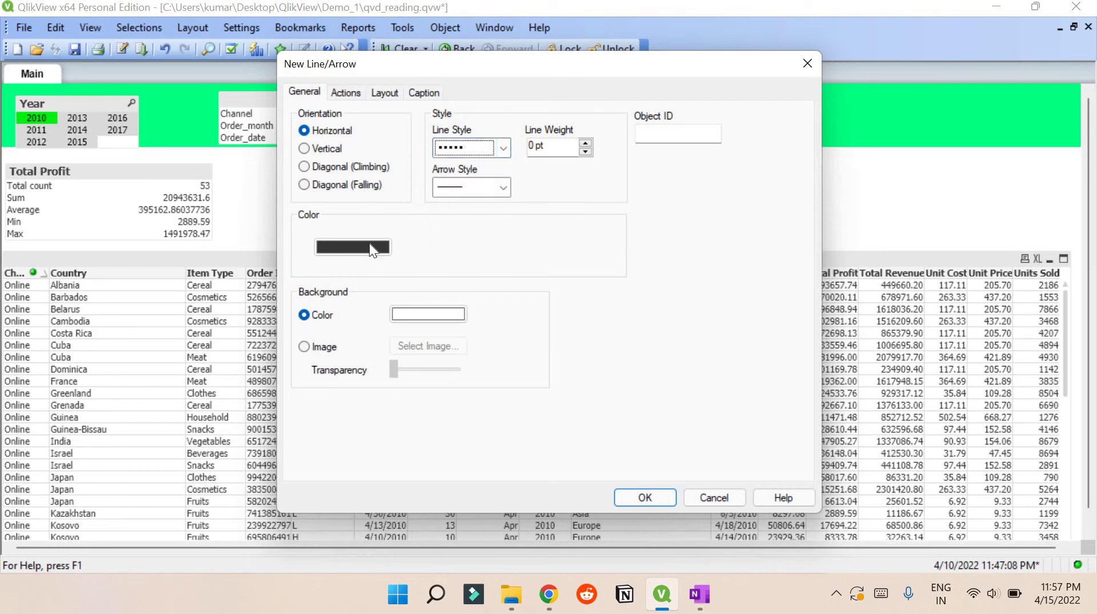
Create the line in solid dark blue (Red 0, Green 0, Blue 160) and move it just below the Total Profit statistics
left_click(389, 247)
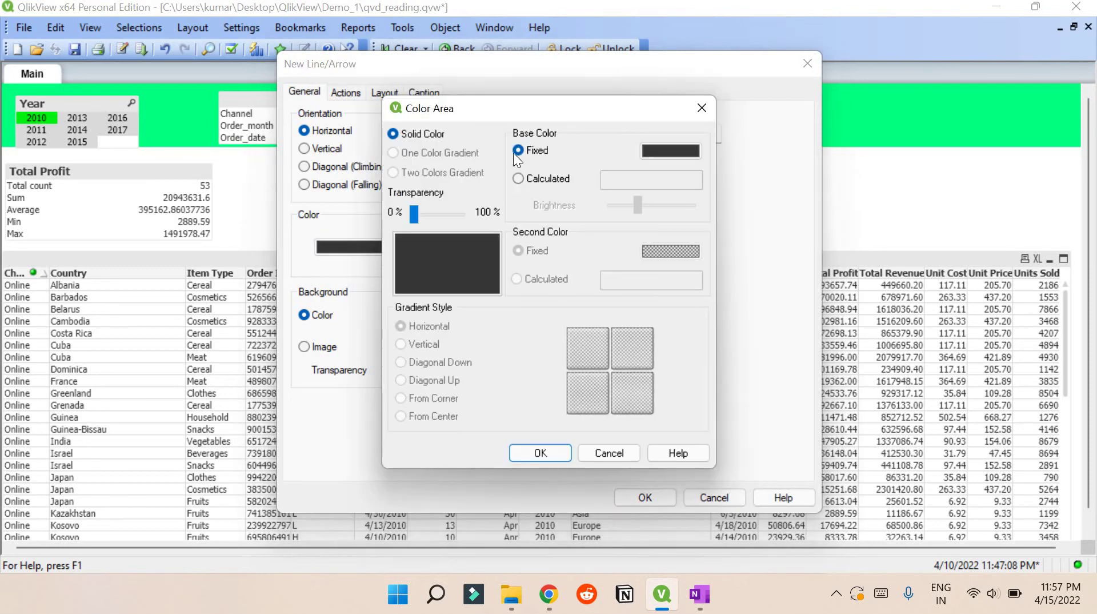
left_click(657, 150)
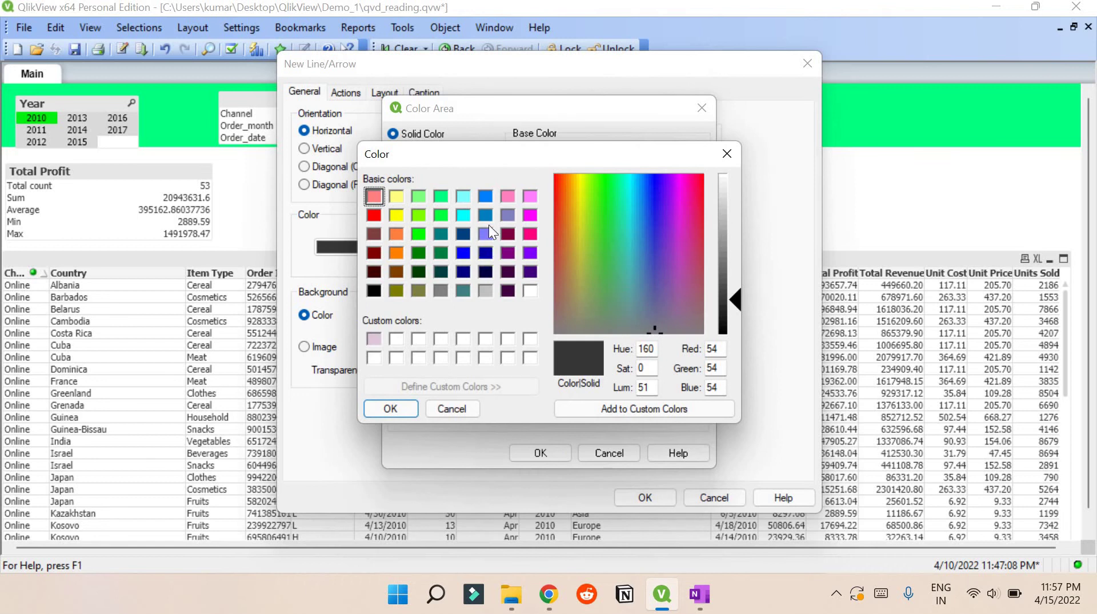
left_click(485, 253)
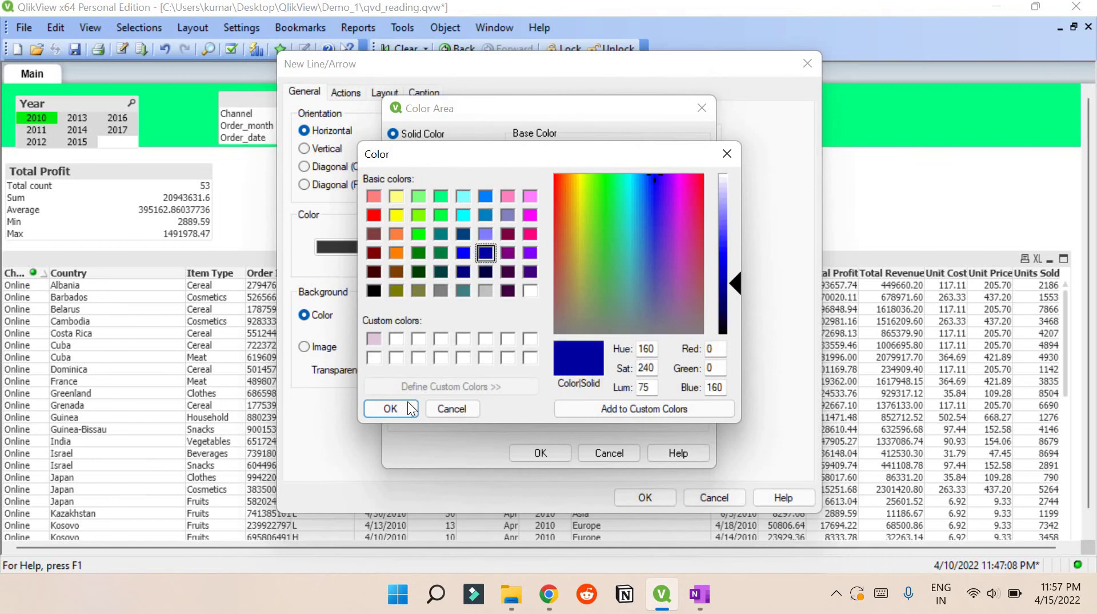
left_click(411, 408)
left_click(540, 453)
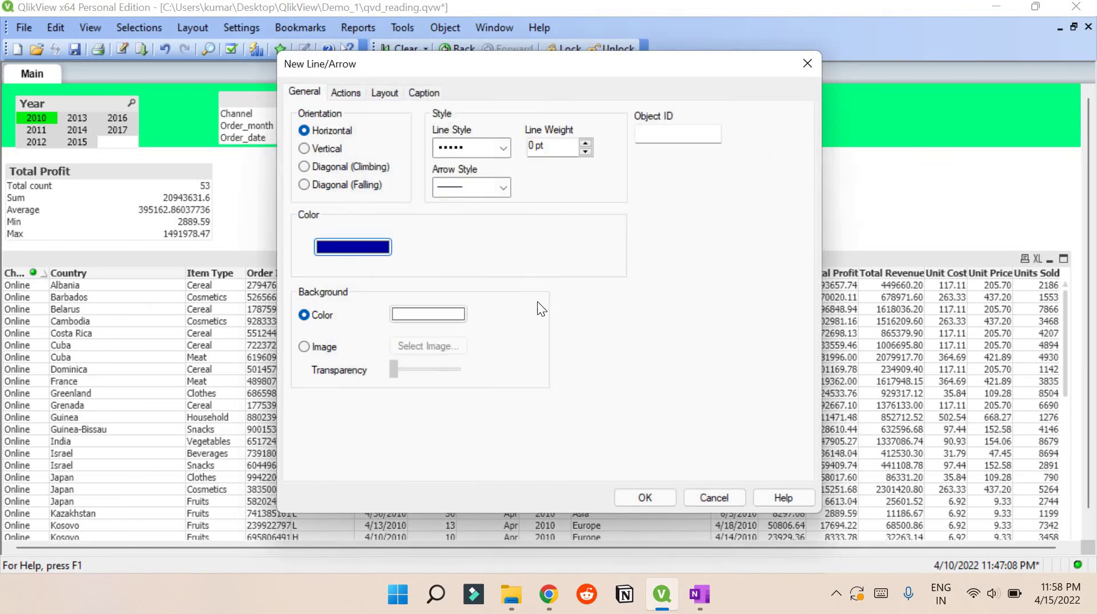
left_click(652, 496)
left_click_drag(924, 194, 27, 242)
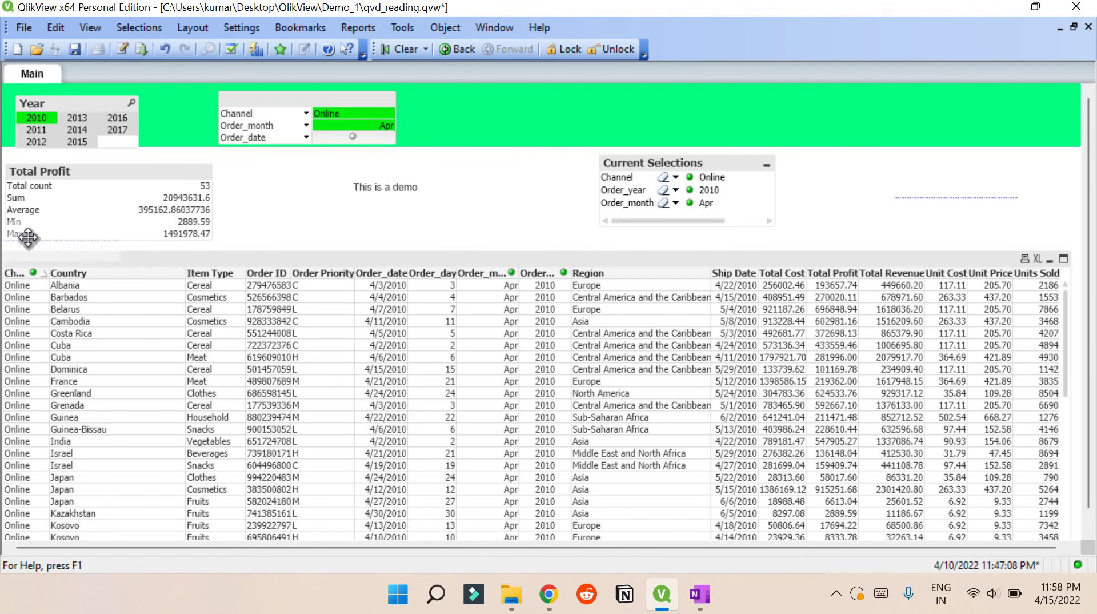
Switch the dotted line's background to Image and stretch the line across the full sheet width above the table box
right_click(100, 254)
left_click(146, 265)
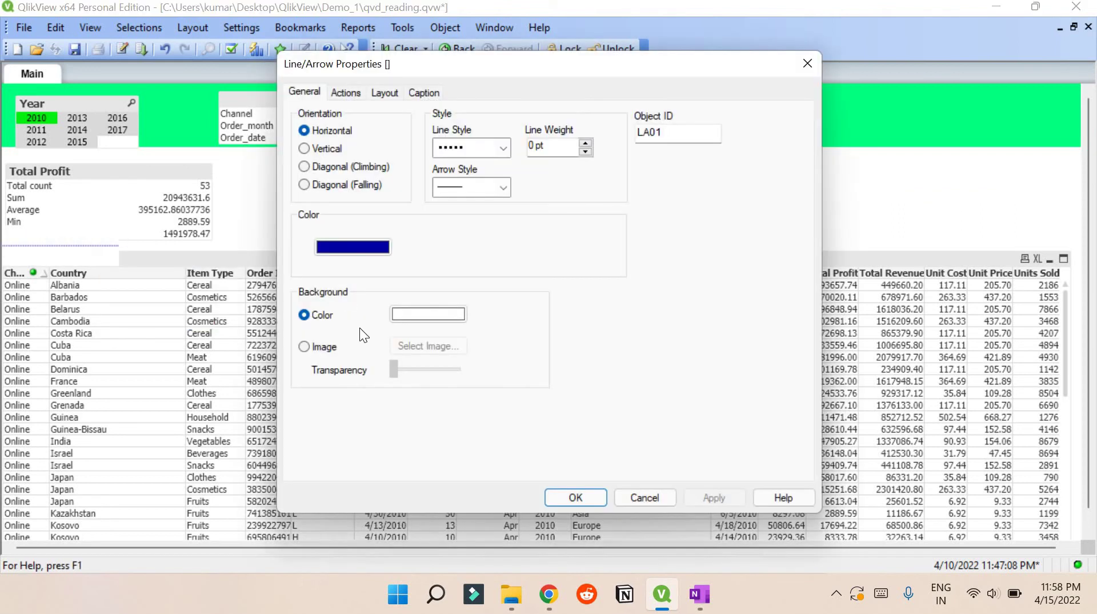
left_click(313, 348)
left_click_drag(394, 374, 468, 374)
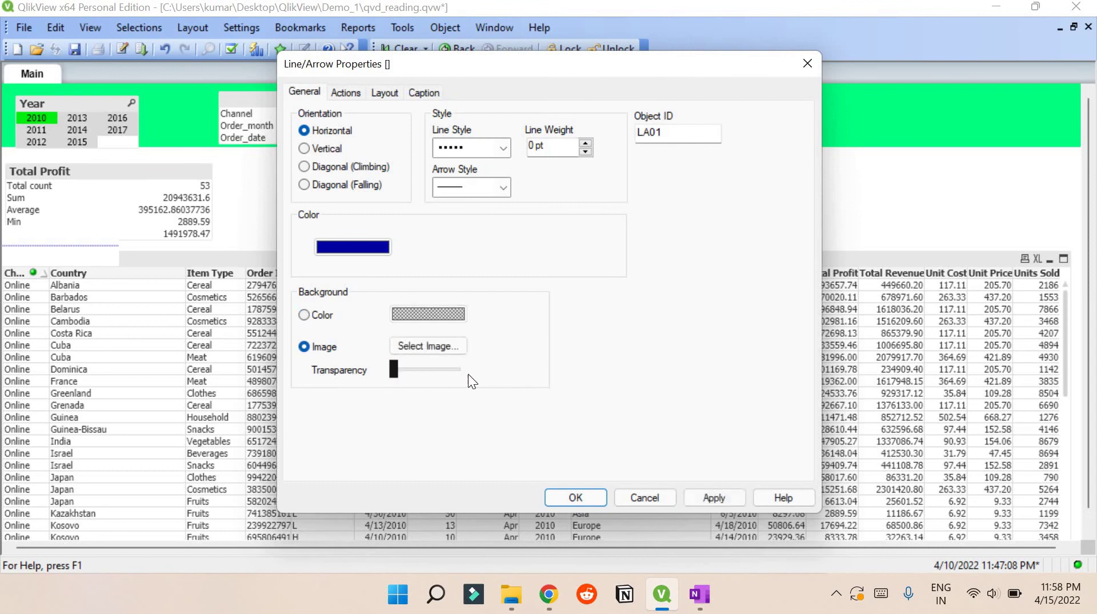
left_click(575, 497)
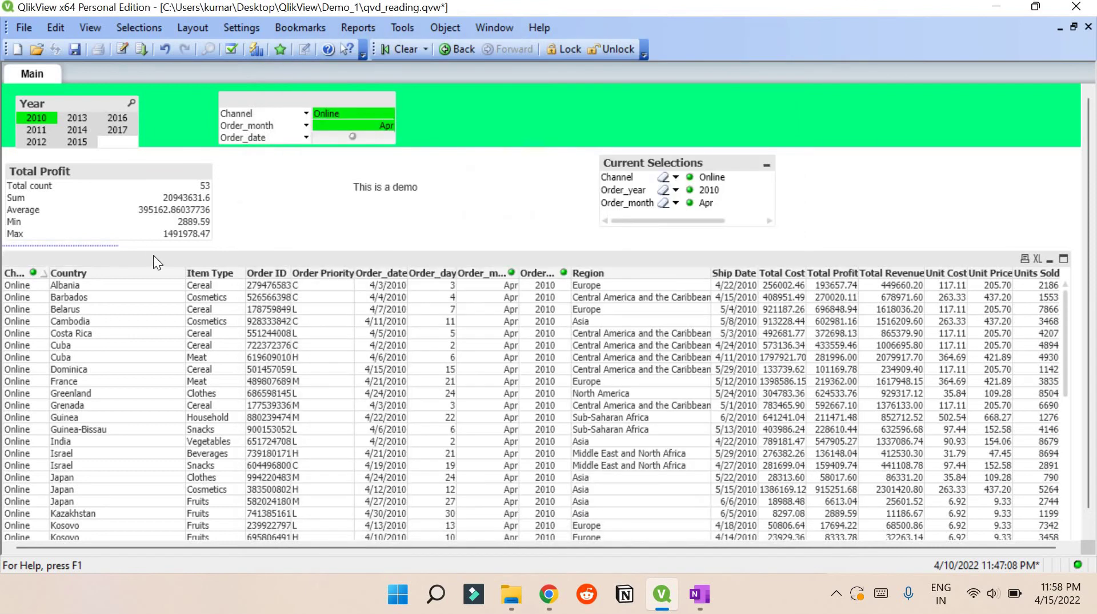
left_click_drag(117, 246, 1078, 245)
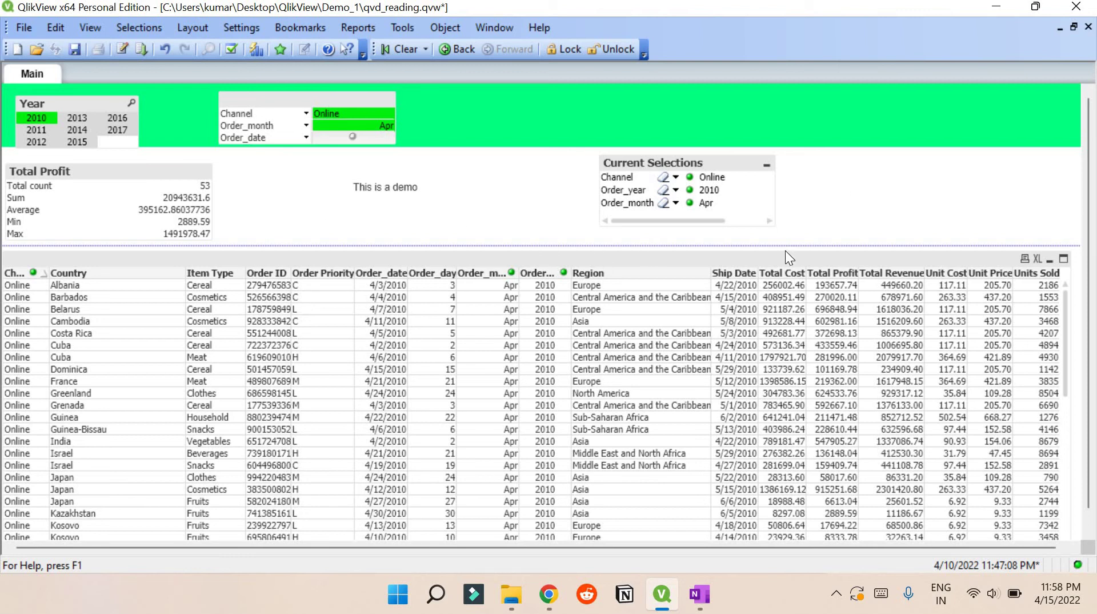
Start a new button object with the text "Clear"
right_click(876, 198)
mouse_move(911, 242)
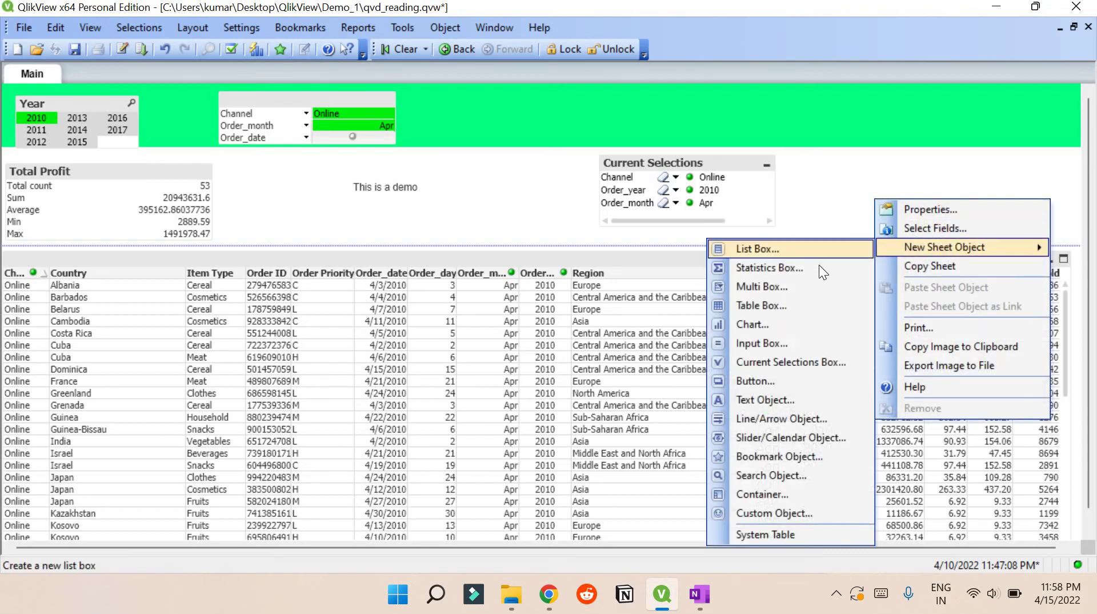
left_click(806, 381)
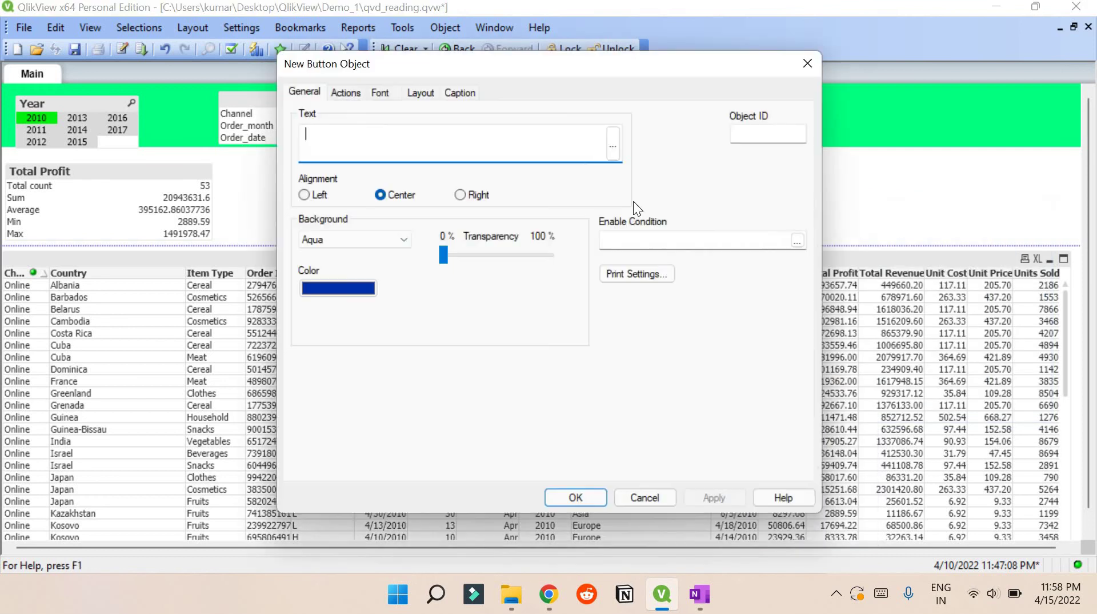
left_click(351, 93)
key("ctrl+shift+Tab")
type("C")
key("BackSpace")
type("Clear")
Assign the Clear All selection action to the button and create it
left_click(340, 96)
left_click(323, 224)
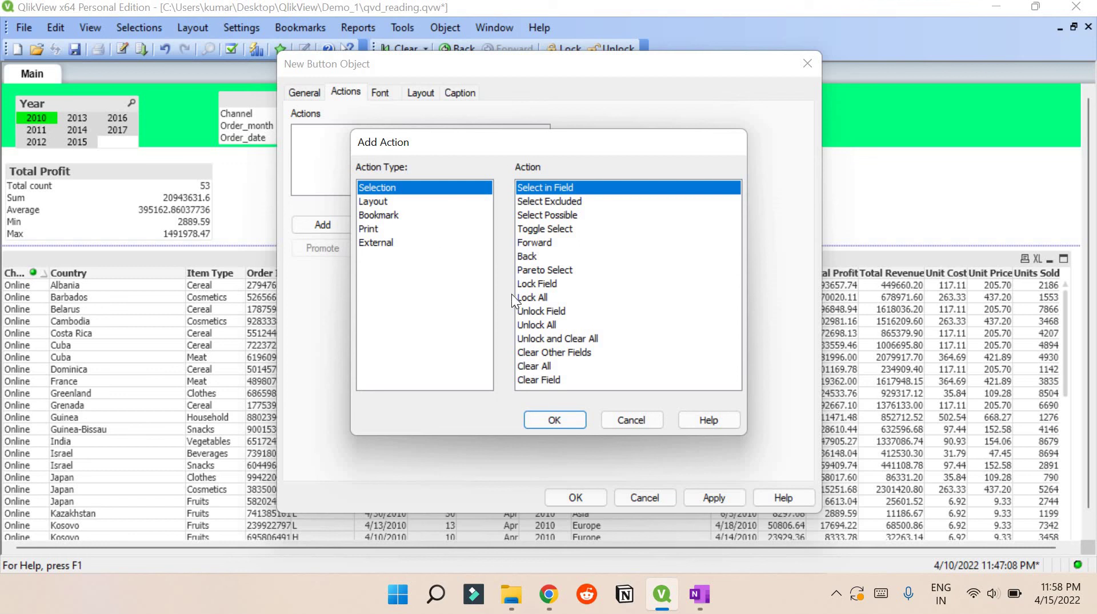
left_click(543, 365)
left_click(552, 418)
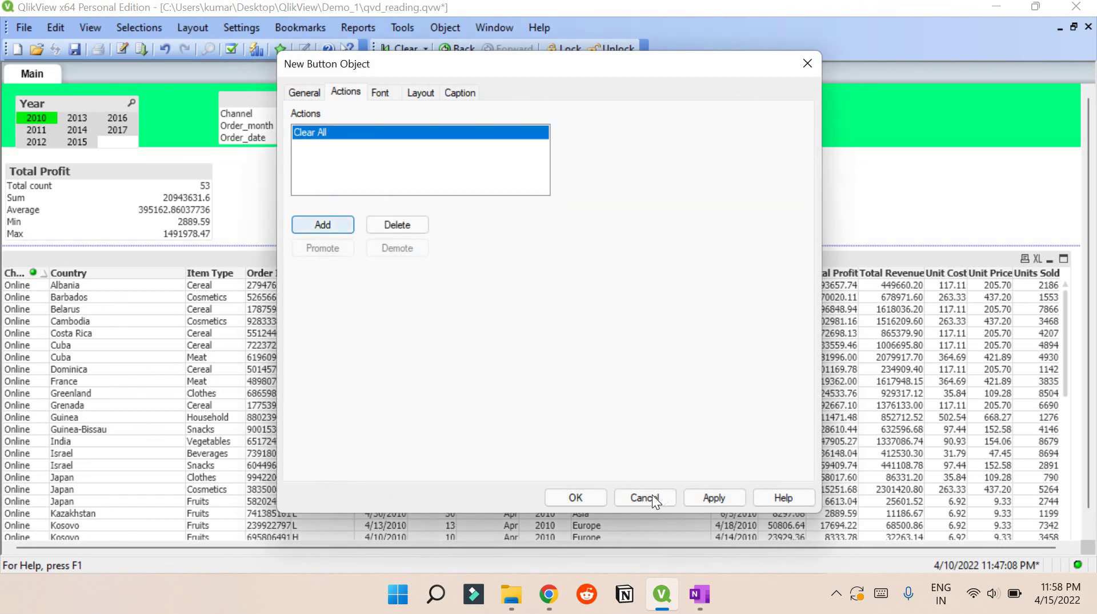
left_click(705, 497)
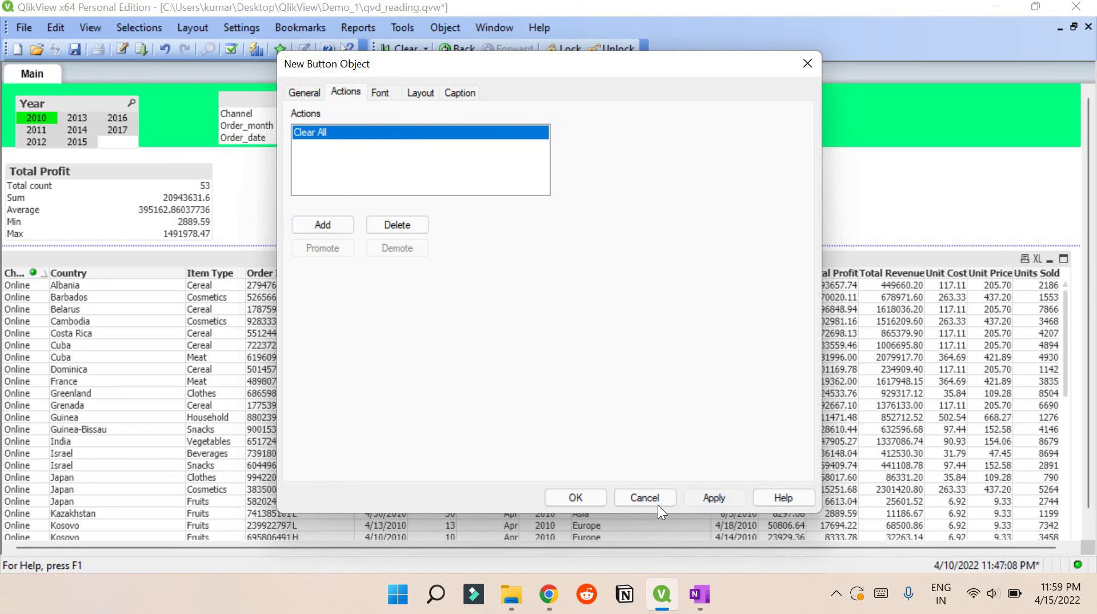
left_click(583, 500)
Place the Clear button at the right end of the green banner and use it to clear all selections
left_click_drag(940, 138, 1003, 107)
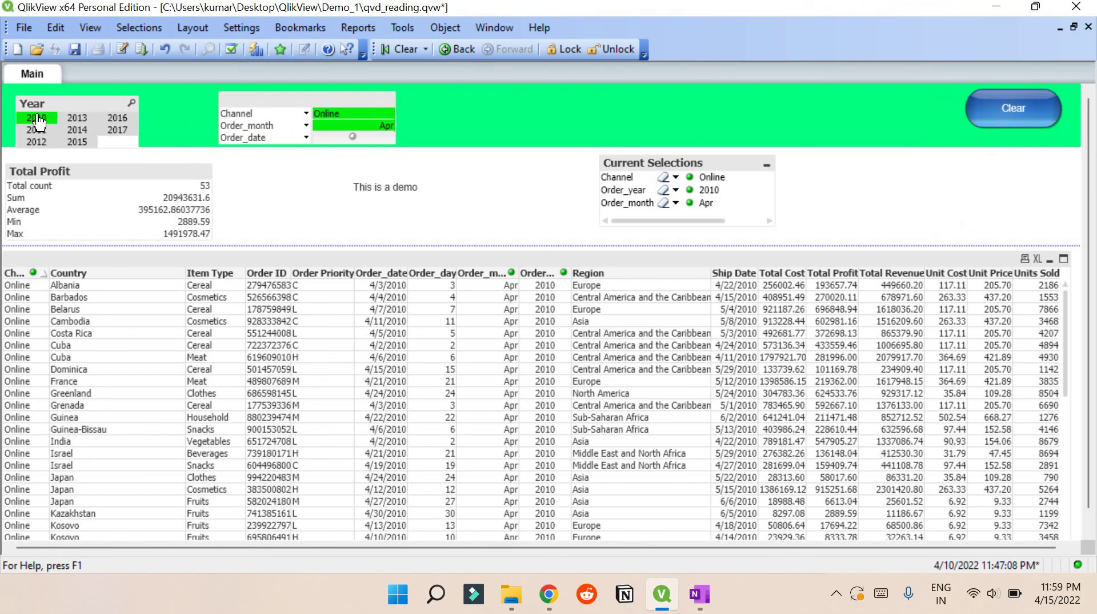
left_click(1013, 117)
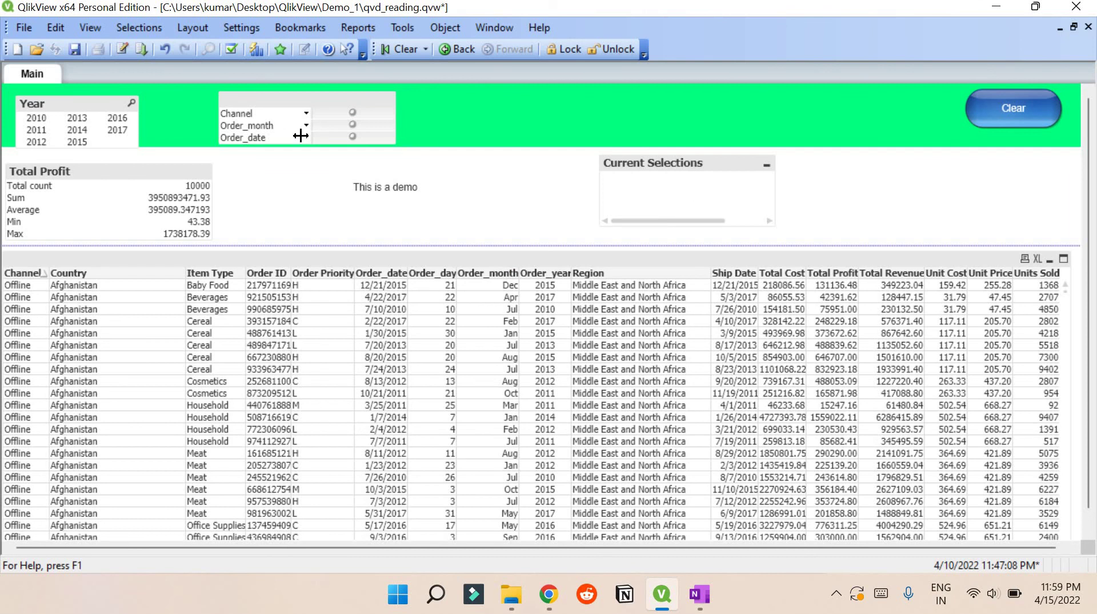